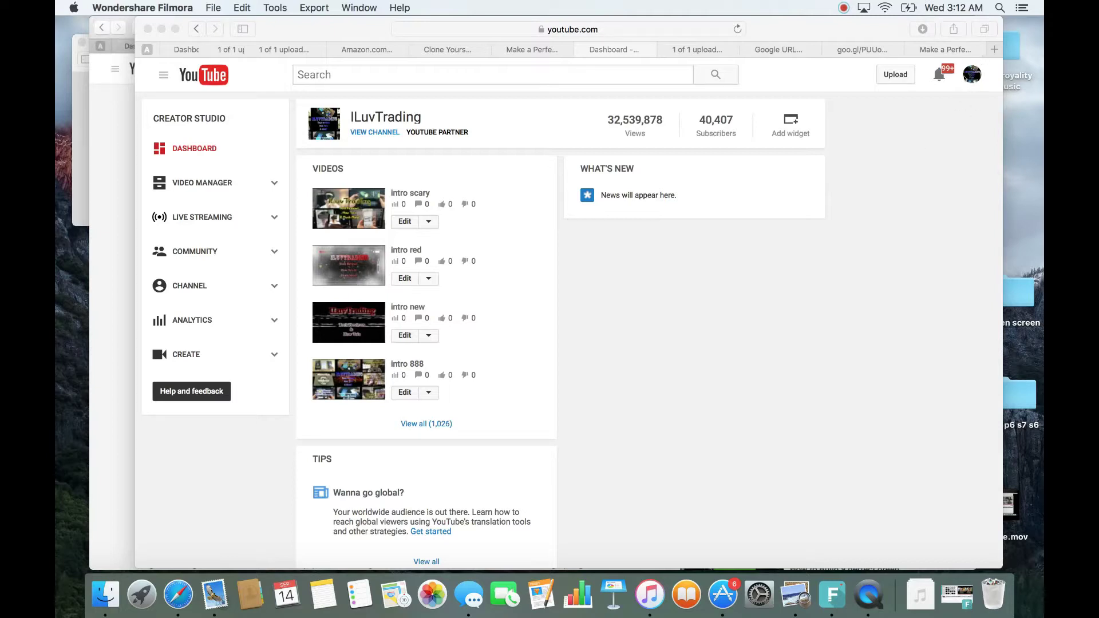
Step: Go to Creator Studio and open the Video Editor from its creation tools
left_click(969, 76)
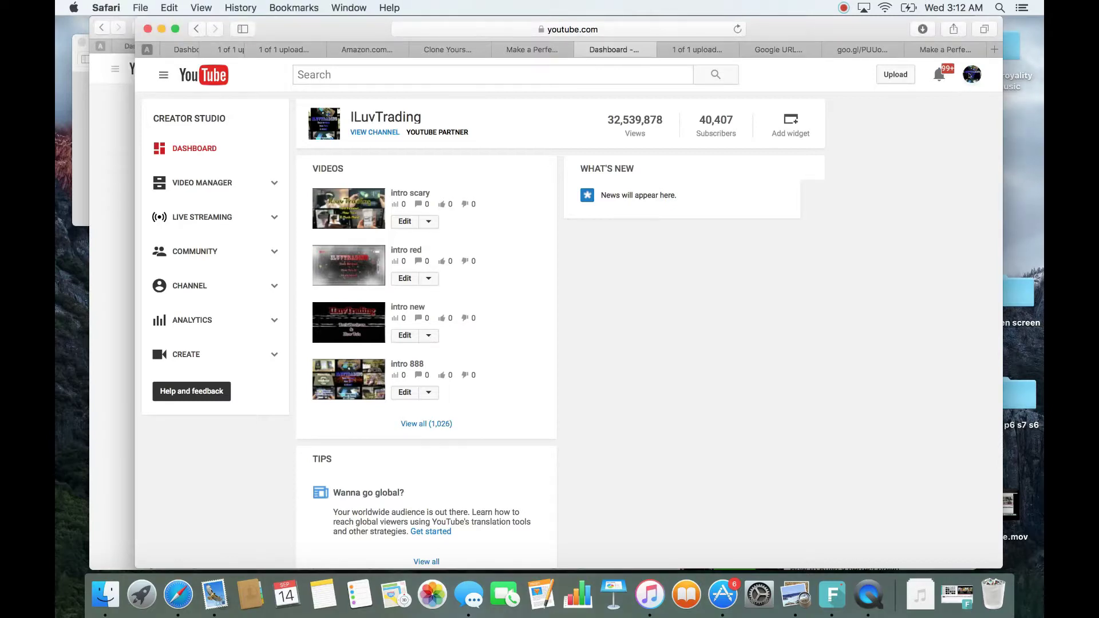
left_click(971, 74)
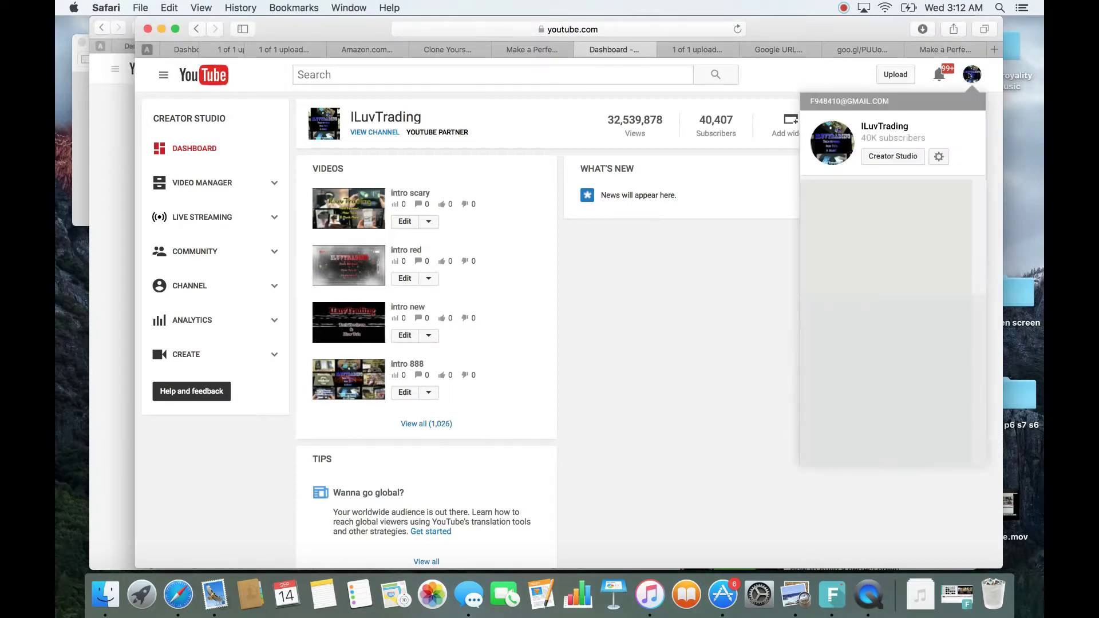
left_click(890, 156)
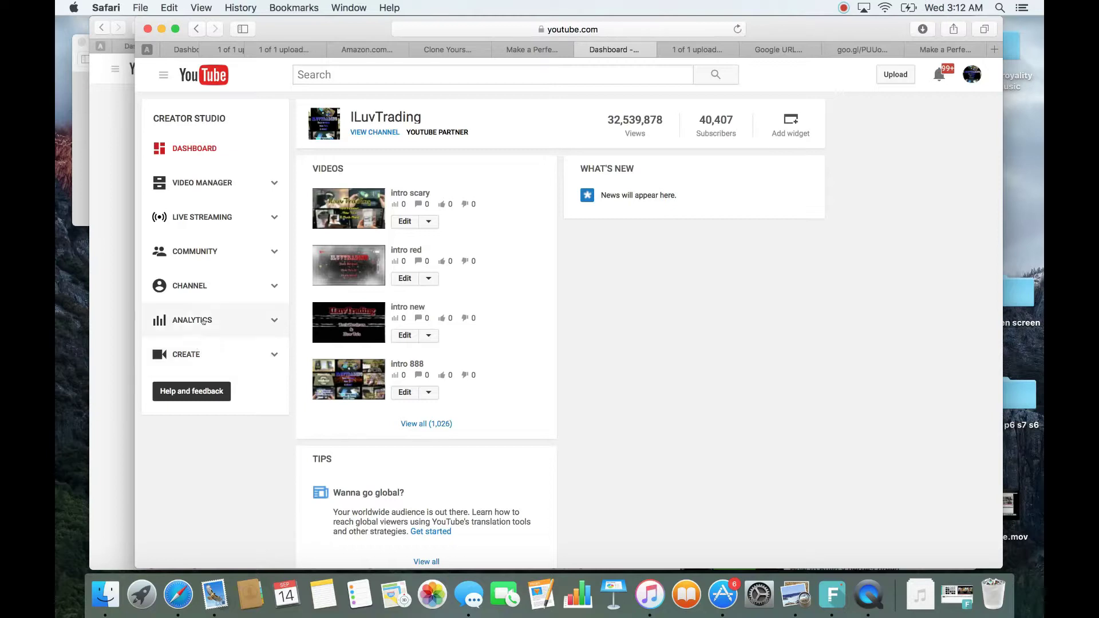
left_click(202, 356)
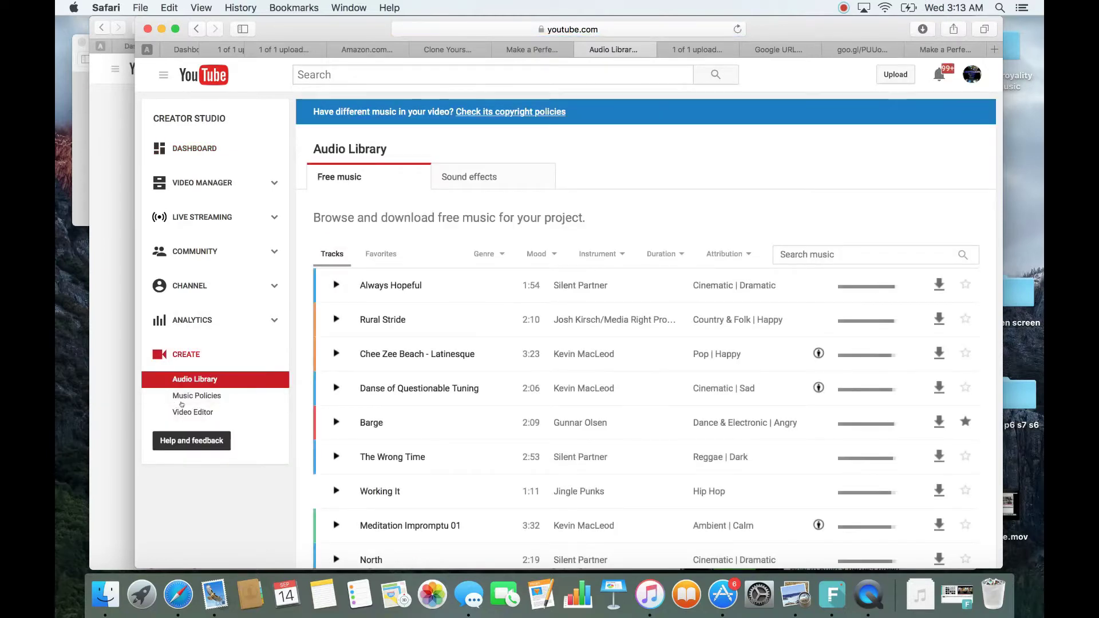
left_click(202, 412)
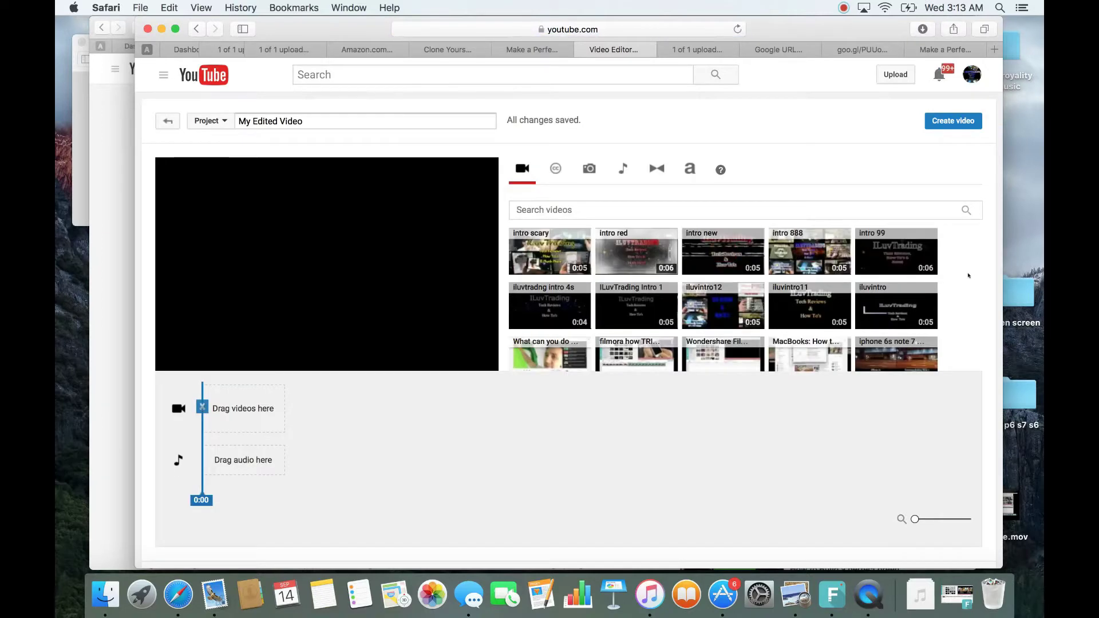
Step: Find the uploaded video "What can you do ..." in the video library and add it to the timeline's video track
scroll(960, 302, "down", 4)
scroll(960, 302, "up", 4)
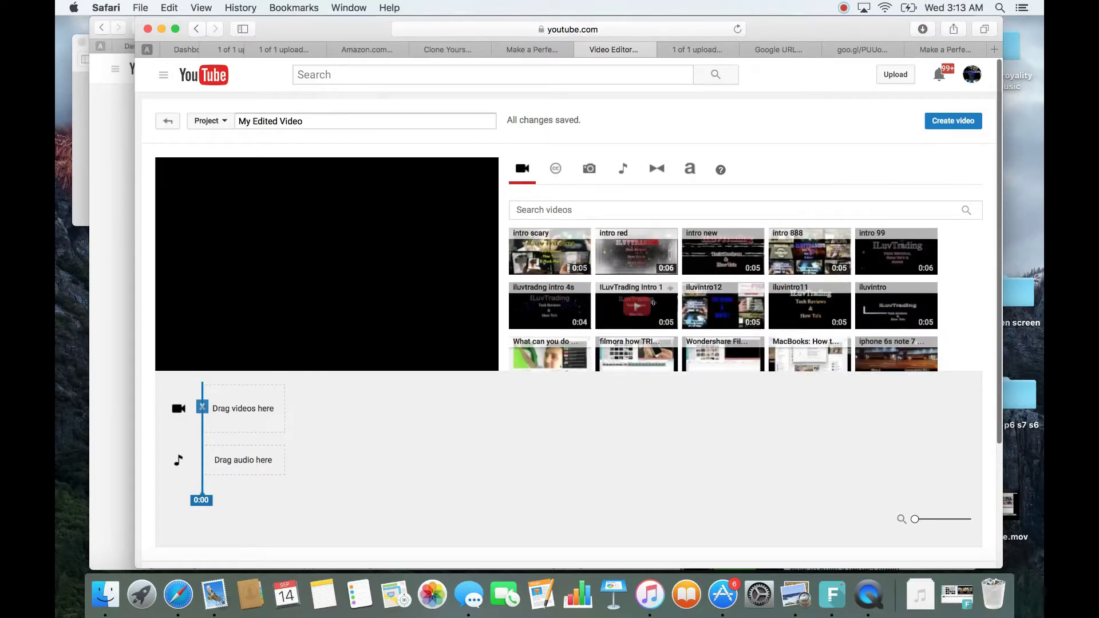
scroll(687, 304, "down", 10)
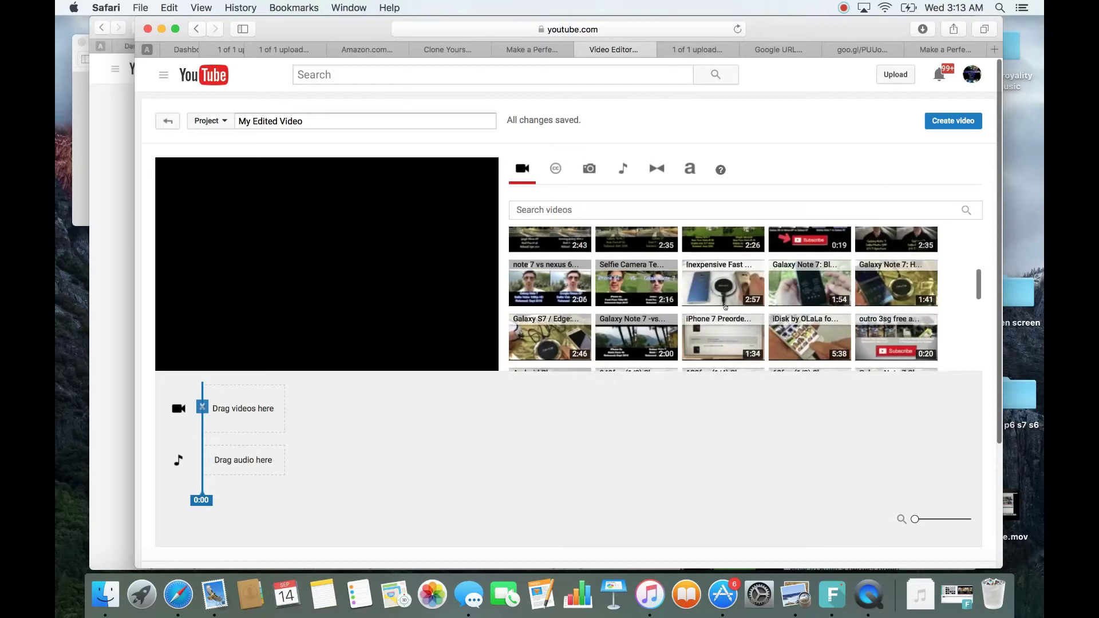
scroll(726, 307, "up", 4)
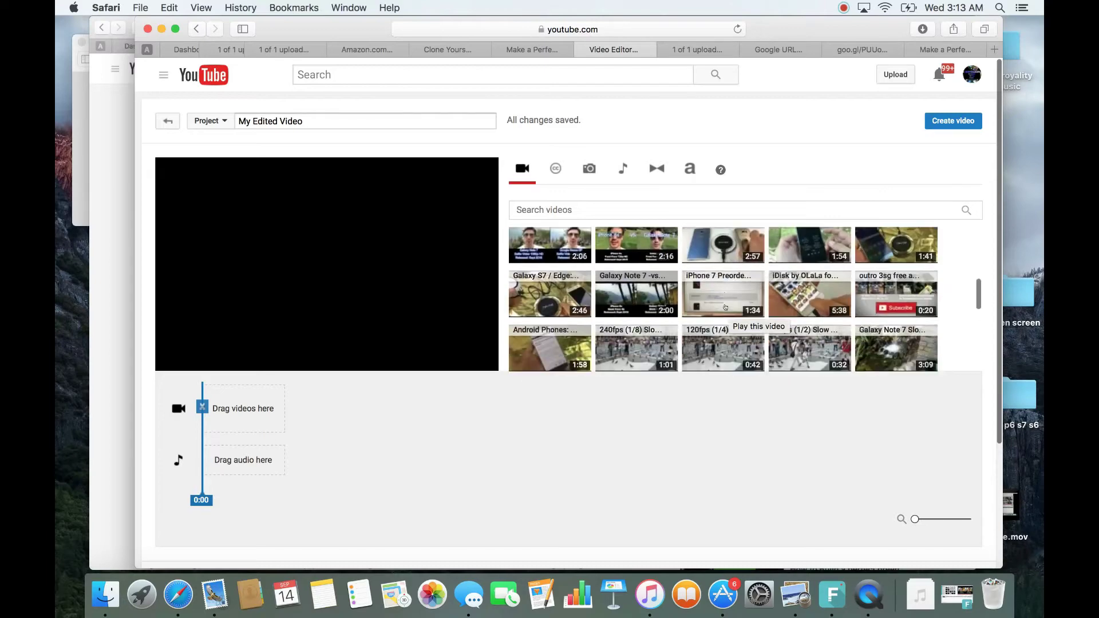
scroll(726, 304, "up", 5)
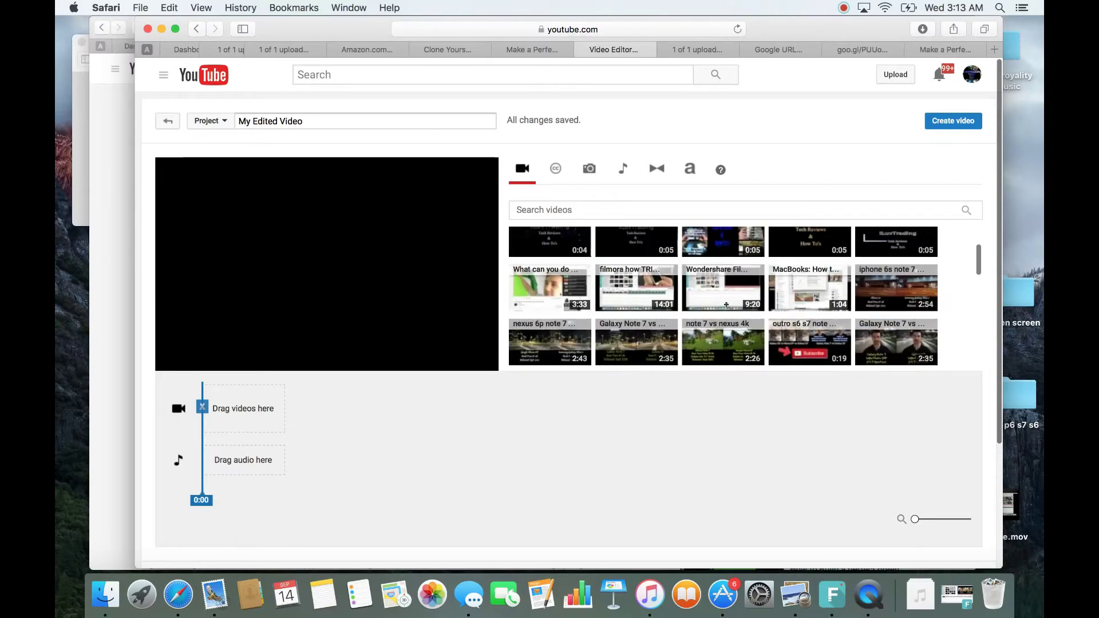
scroll(728, 307, "up", 1)
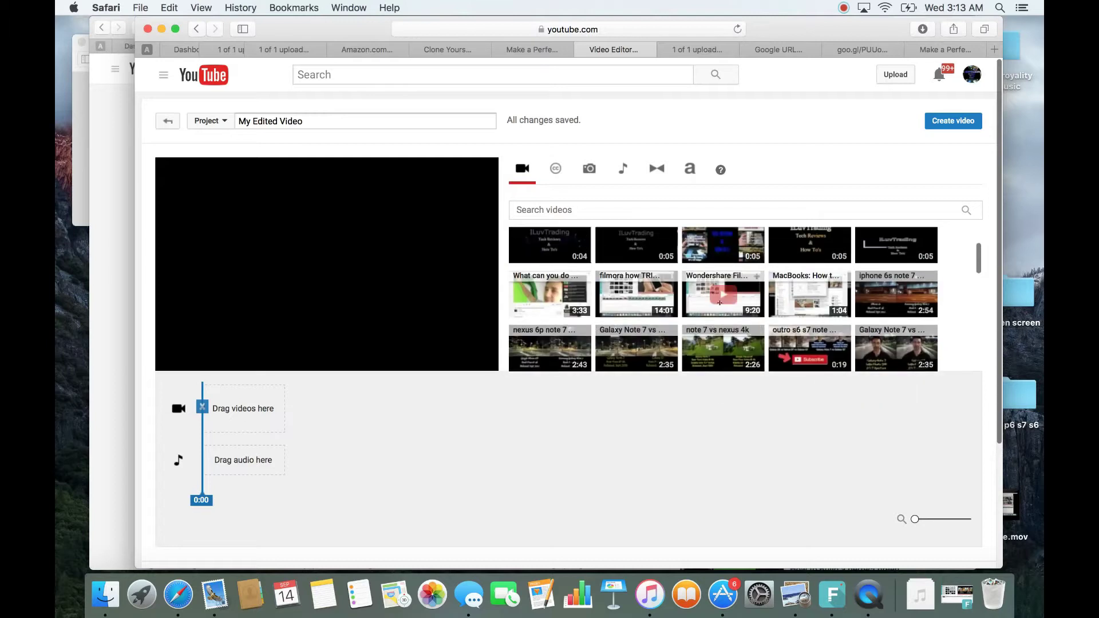
left_click(531, 302)
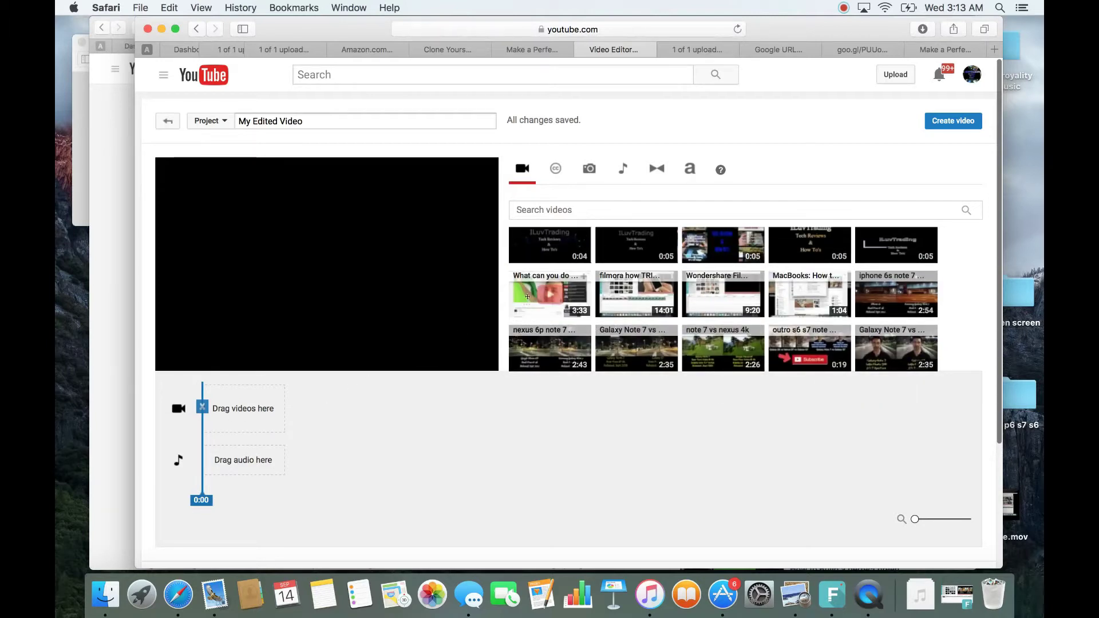
left_click_drag(515, 300, 207, 409)
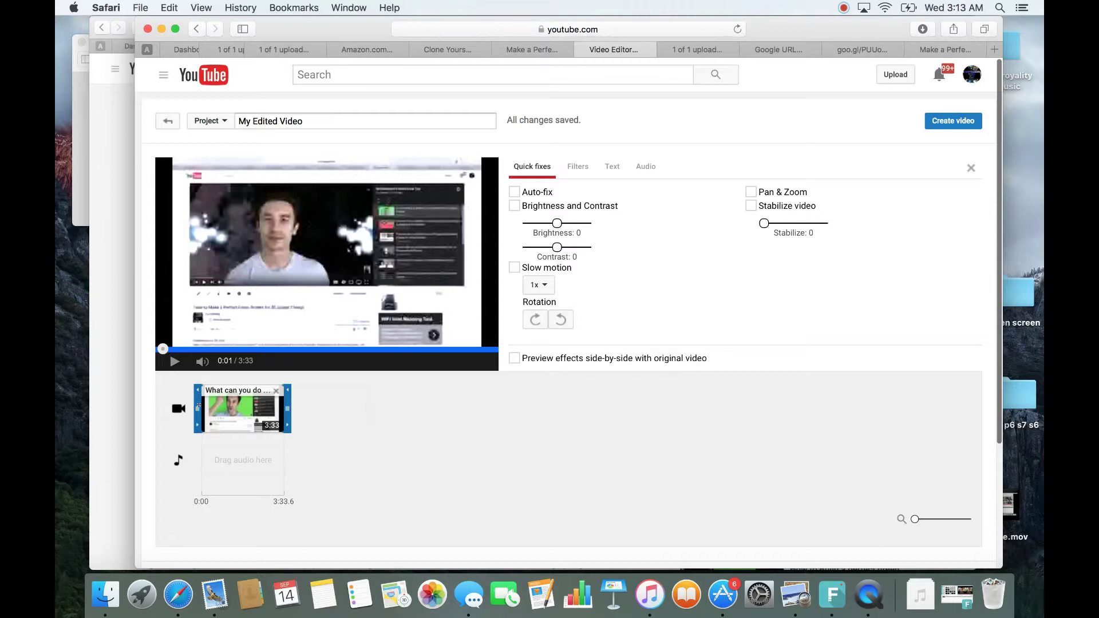
Step: Trim the clip's end to a length of about 2:49, trim its start down to about 2:15, and preview the new opening
left_click(281, 408)
mouse_move(282, 408)
left_mouse_down()
mouse_move(247, 408)
mouse_move(263, 407)
left_mouse_up()
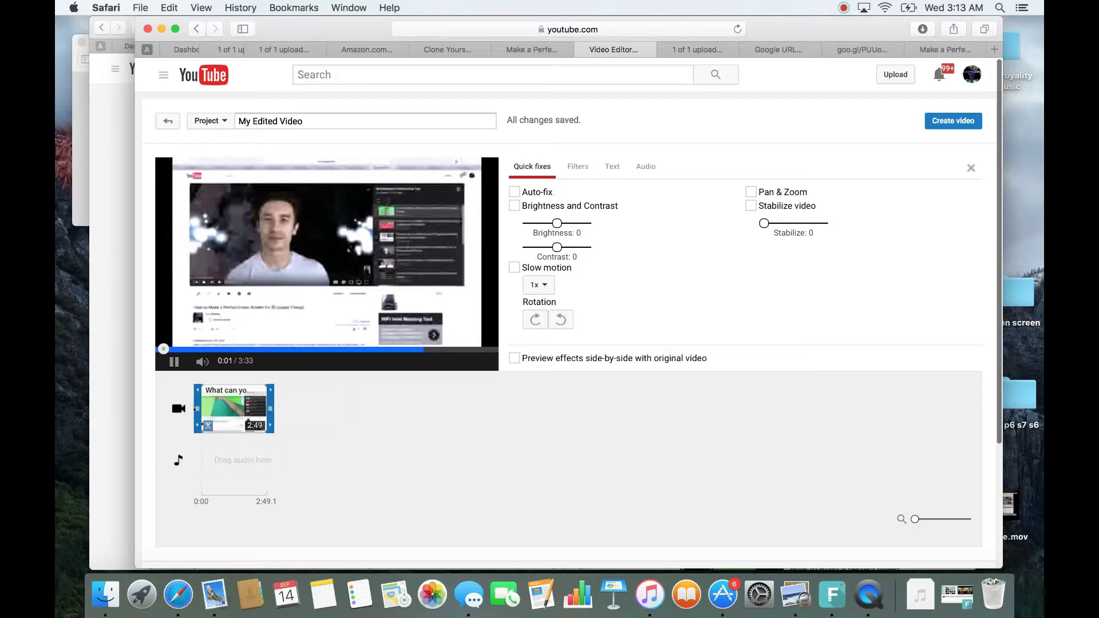
left_click_drag(192, 404, 205, 404)
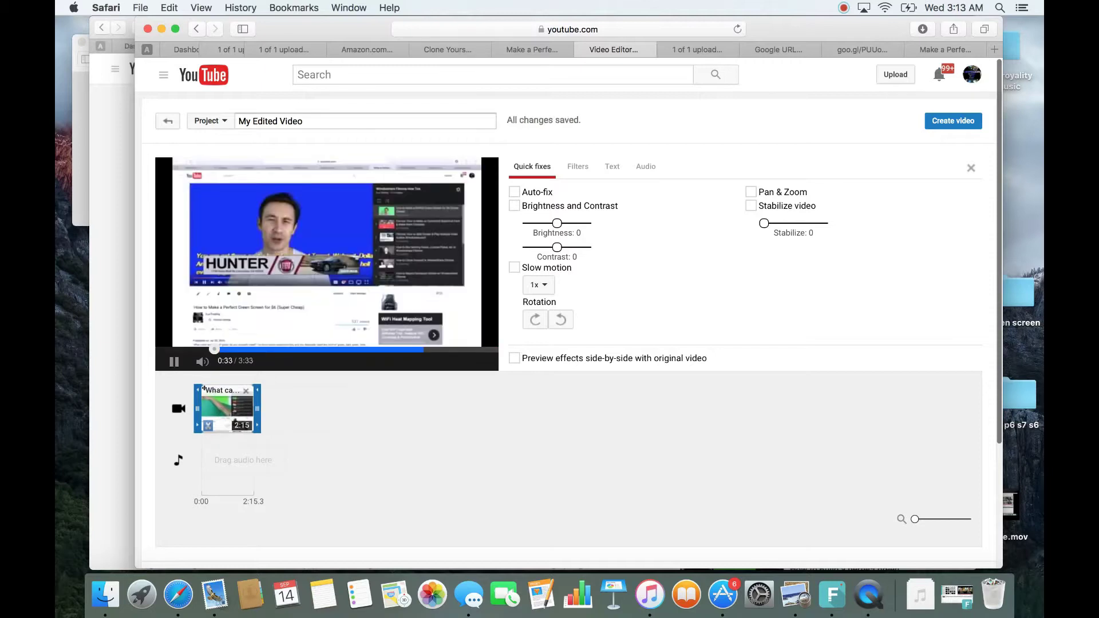
left_click(172, 360)
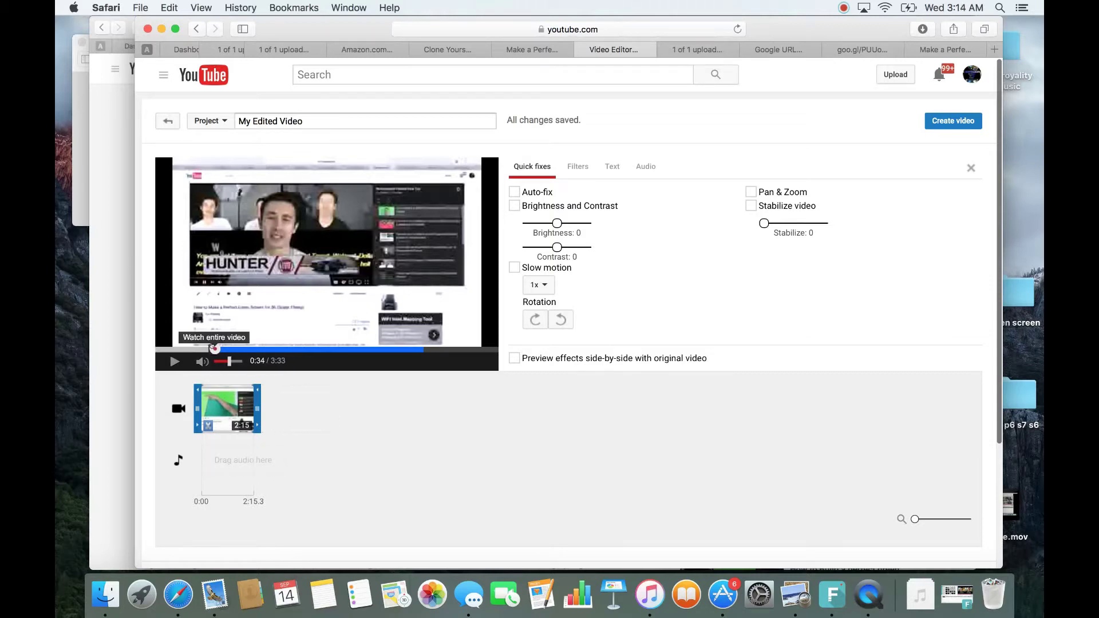
left_click(172, 360)
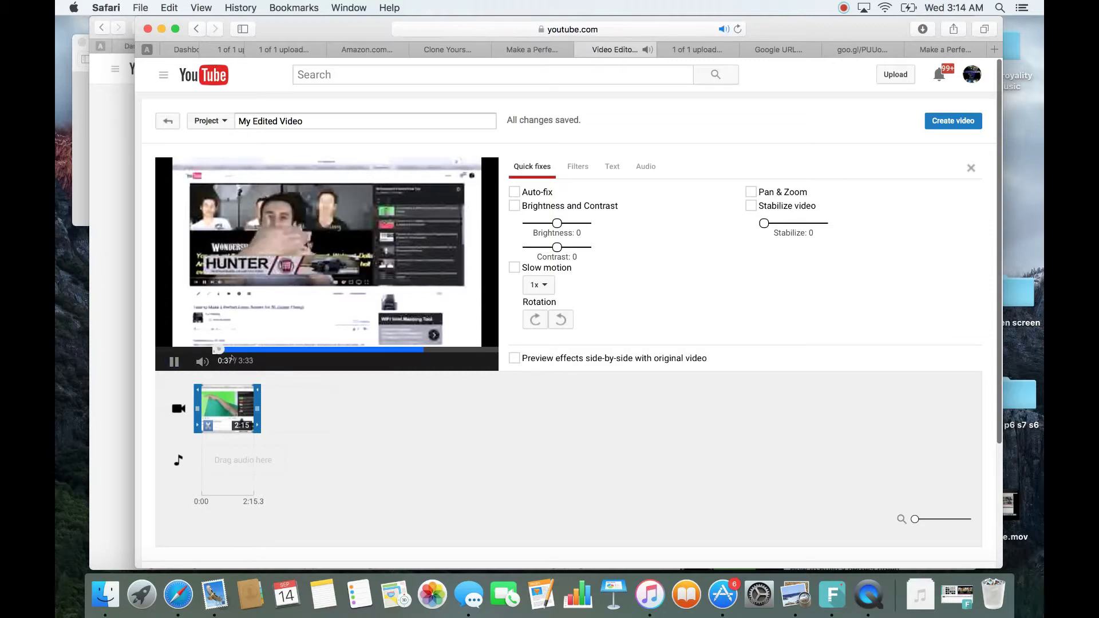
left_click(174, 361)
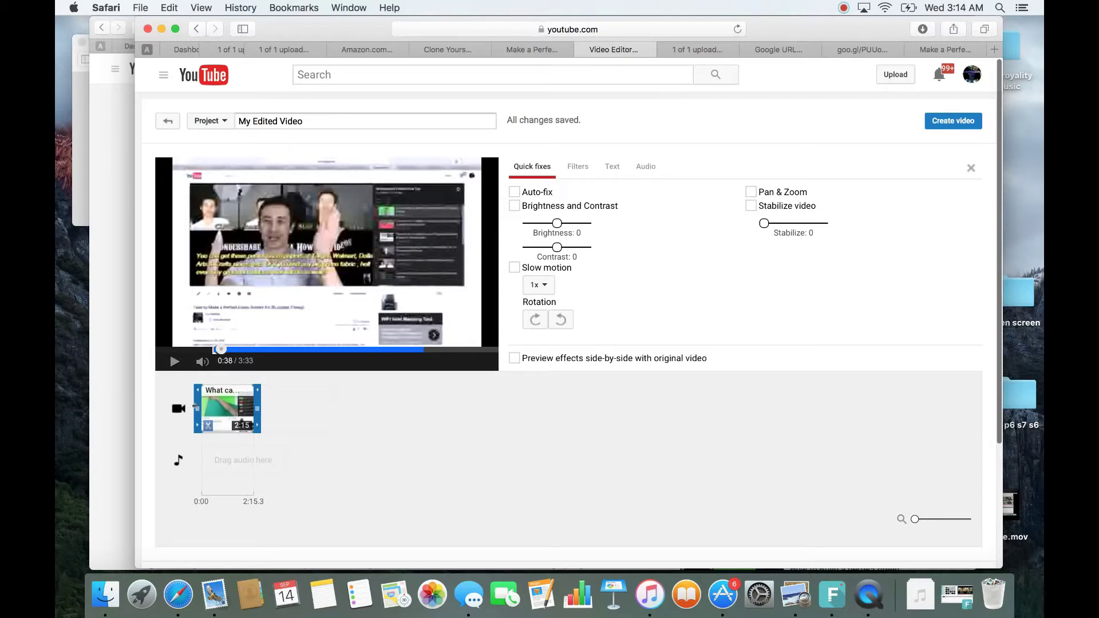
Step: Trim the clip's start further to about 1:02 in the source, leaving 1:46, preview it and close the clip's settings
left_click_drag(195, 407, 205, 407)
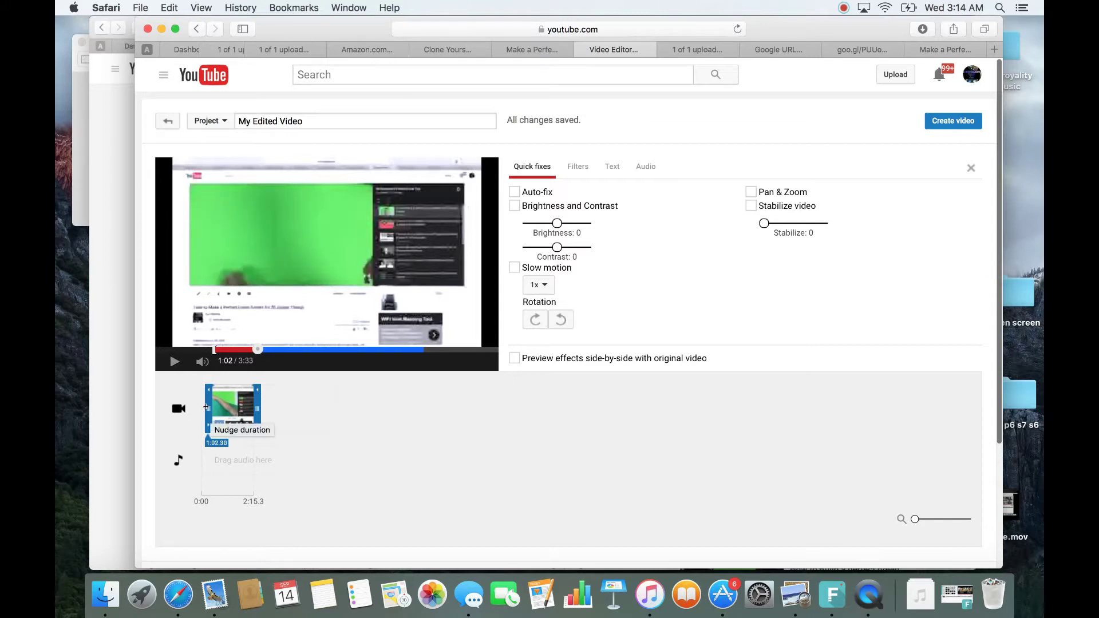
left_click_drag(205, 407, 205, 408)
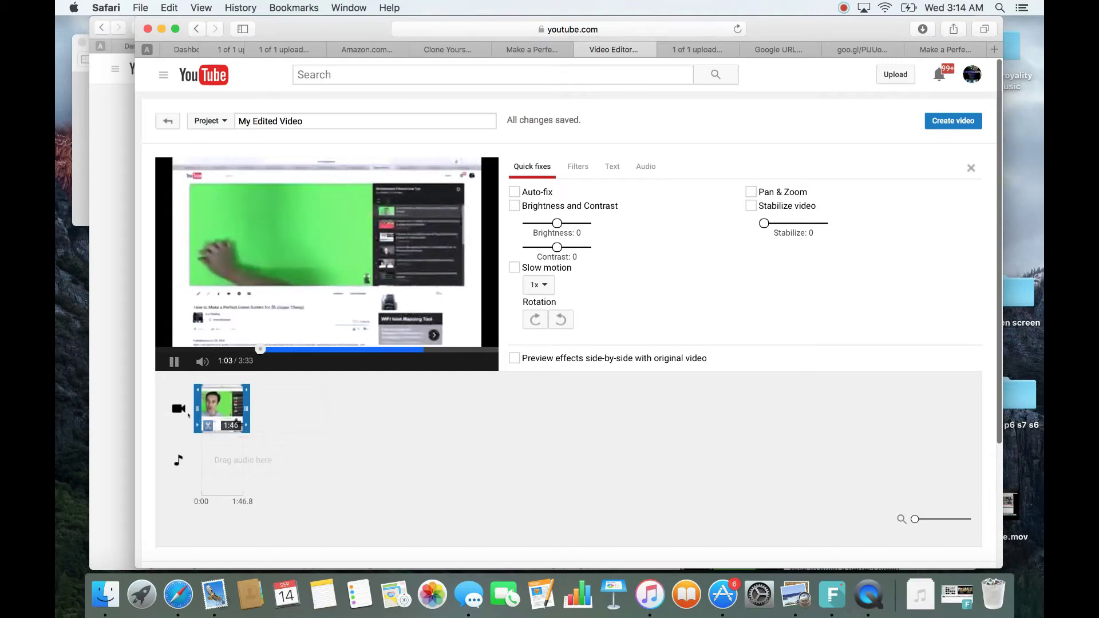
left_click(173, 361)
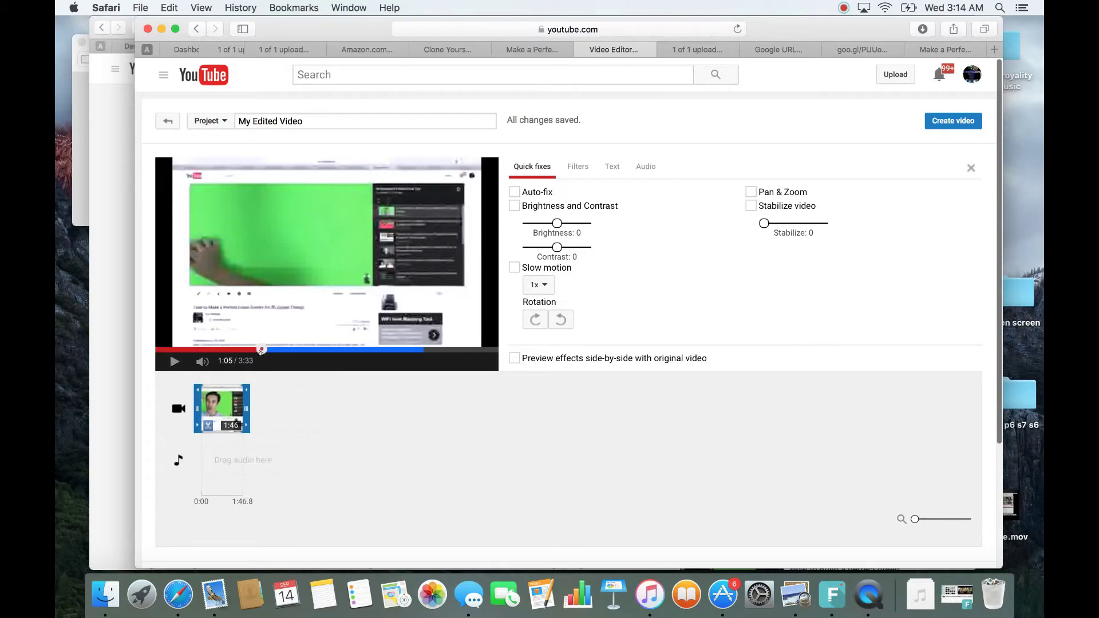
left_click_drag(259, 351, 298, 350)
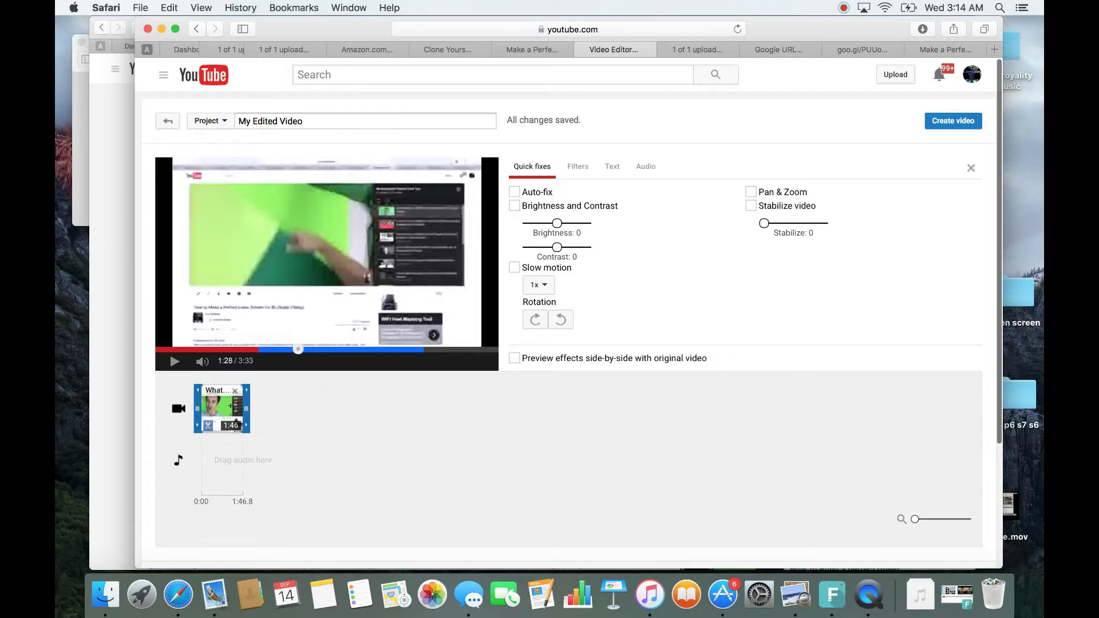
mouse_move(216, 414)
mouse_move(226, 437)
left_click(279, 402)
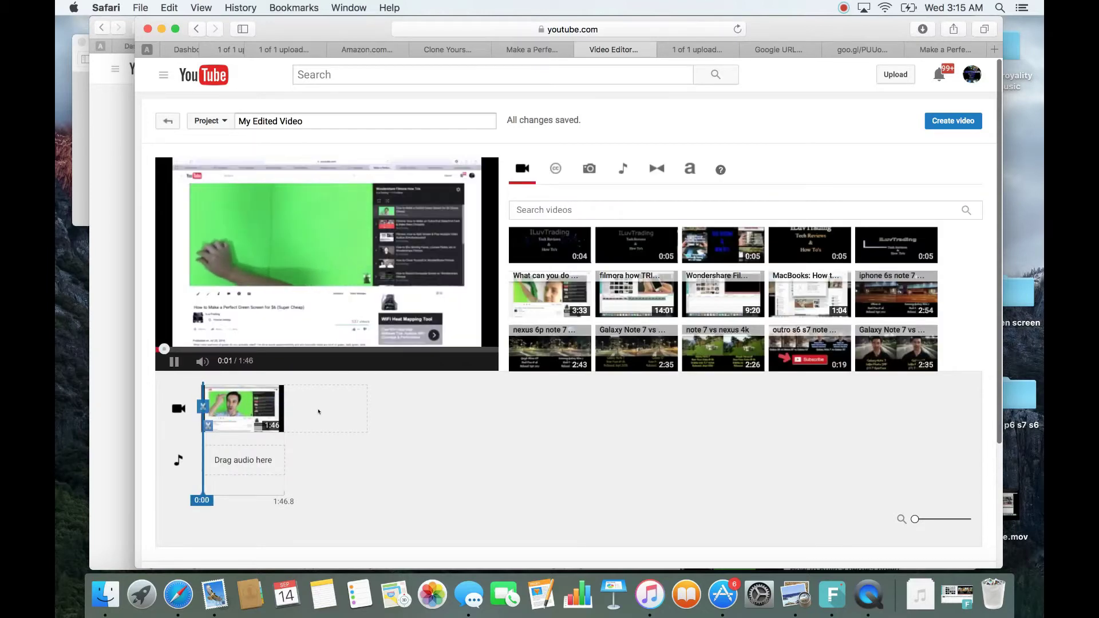
left_click(175, 362)
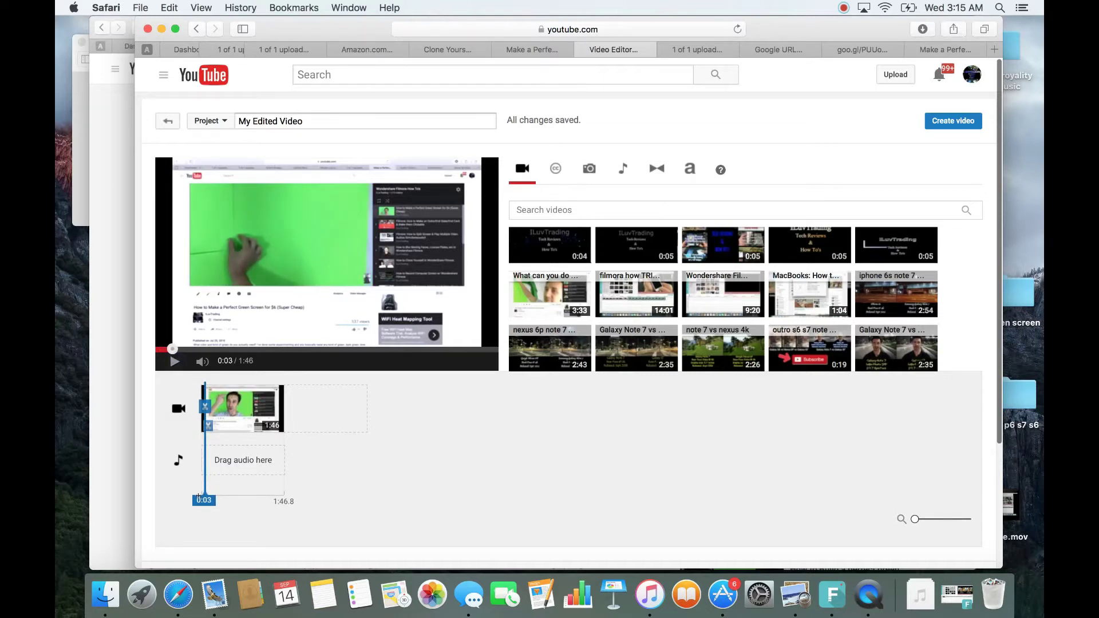
Step: Split the timeline clip at about 0:38 and pause the preview
left_click_drag(203, 497, 228, 495)
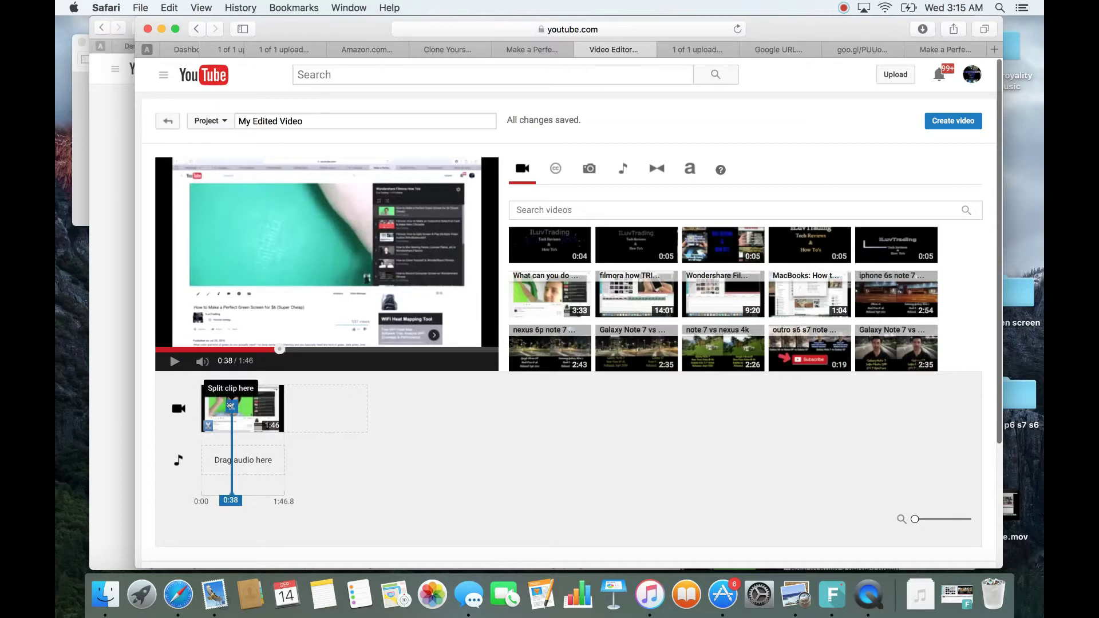
left_click(230, 406)
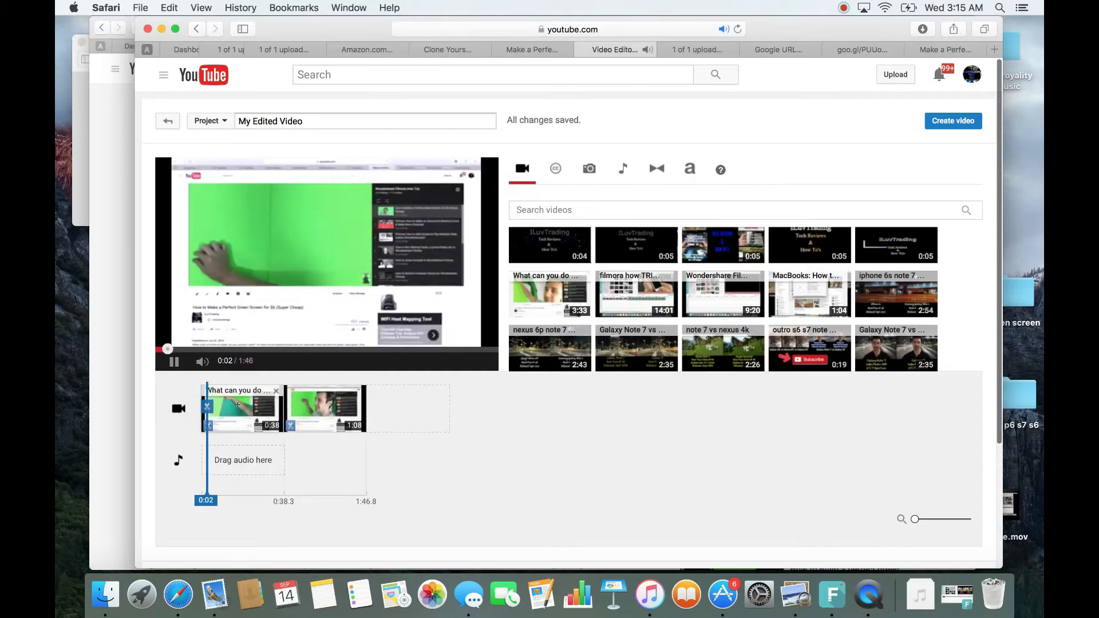
mouse_move(314, 406)
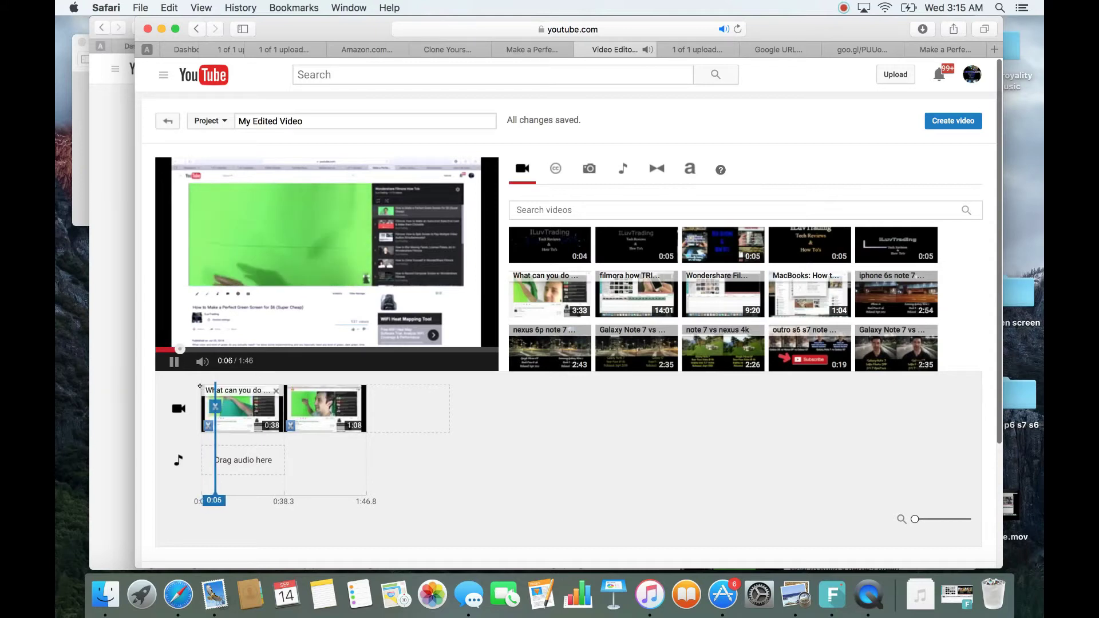
mouse_move(201, 366)
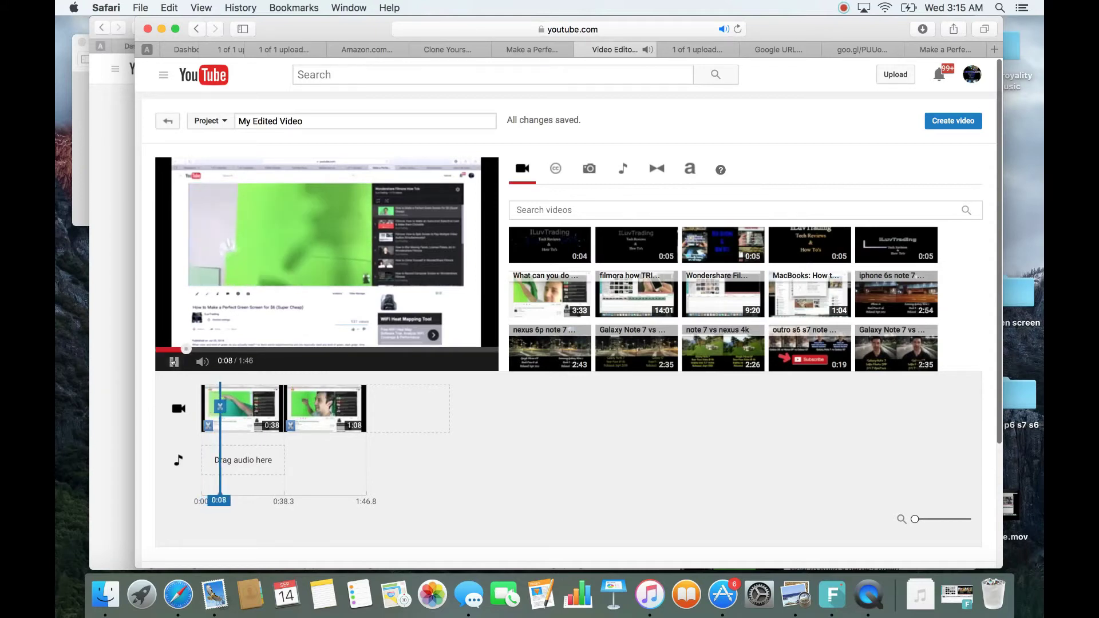
left_click(175, 362)
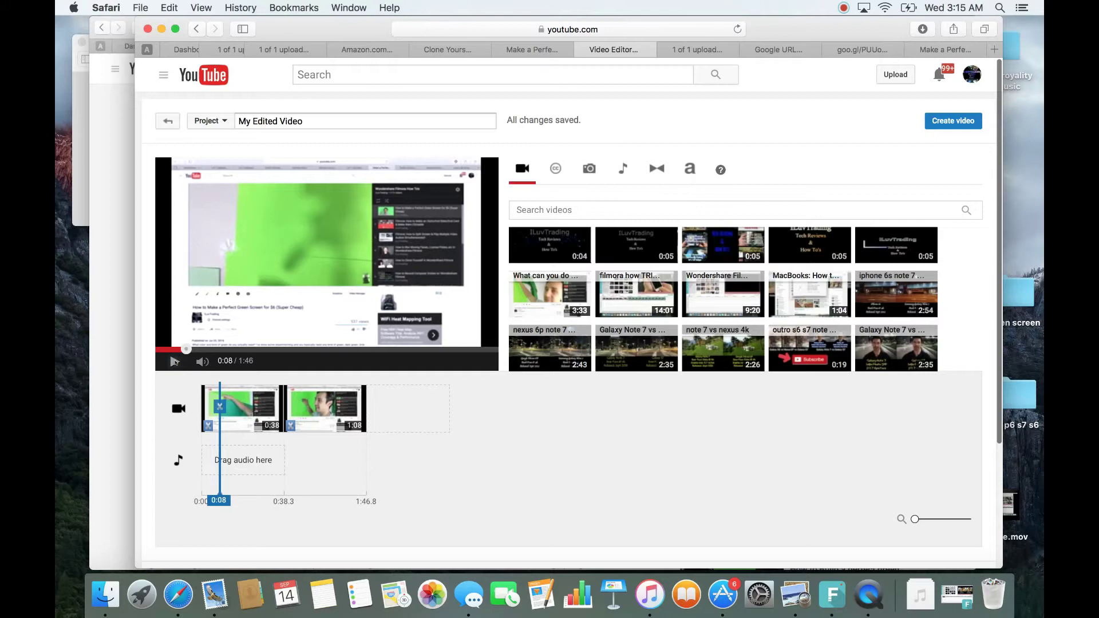
Step: Split the first timeline clip at about 0:05 and delete the leading five-second piece
mouse_move(250, 383)
mouse_move(215, 492)
left_mouse_down()
mouse_move(242, 491)
mouse_move(225, 489)
left_mouse_up()
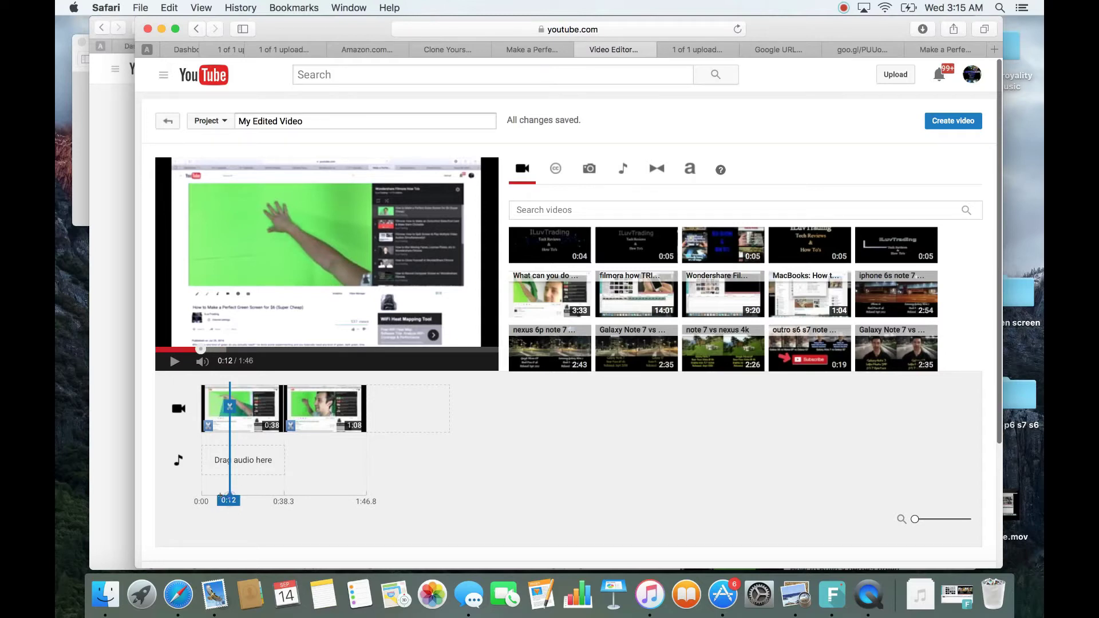
left_click_drag(221, 497, 210, 496)
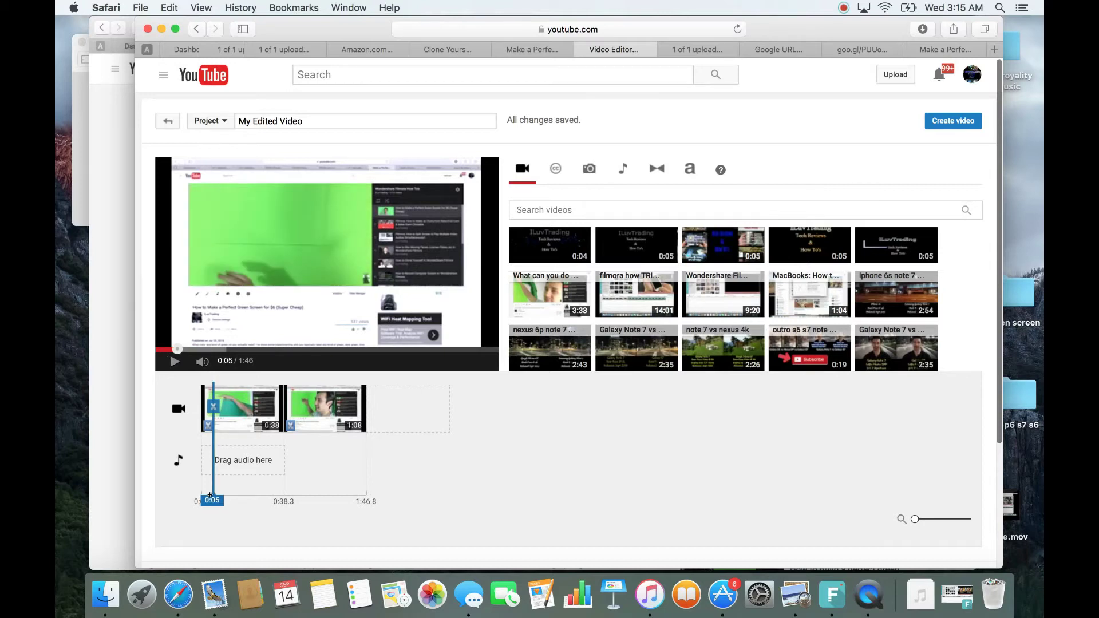
left_click(213, 406)
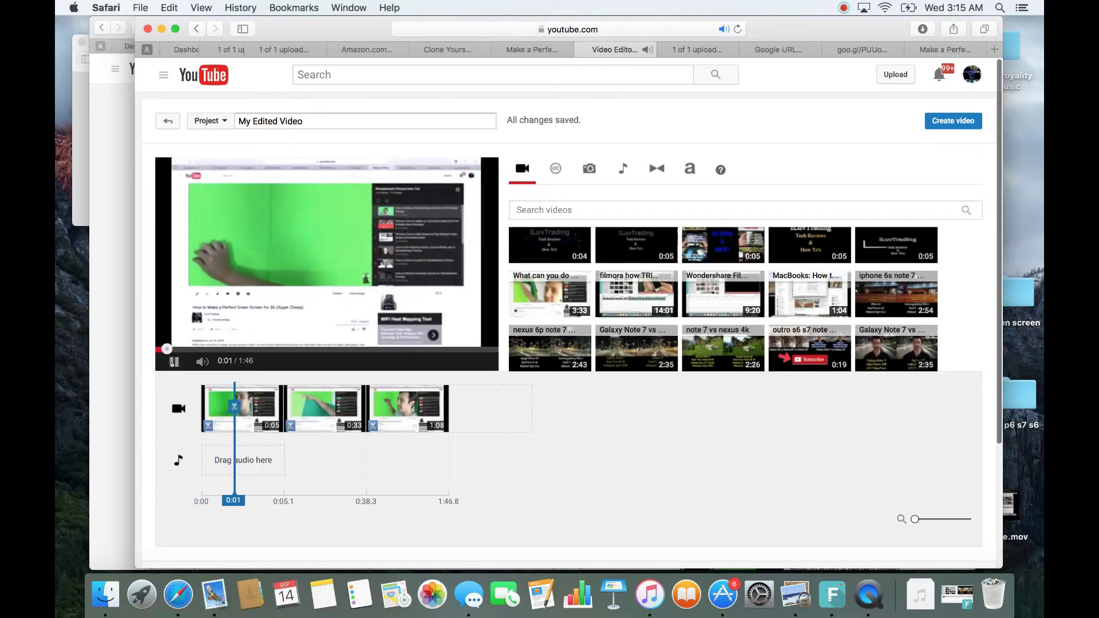
key("space")
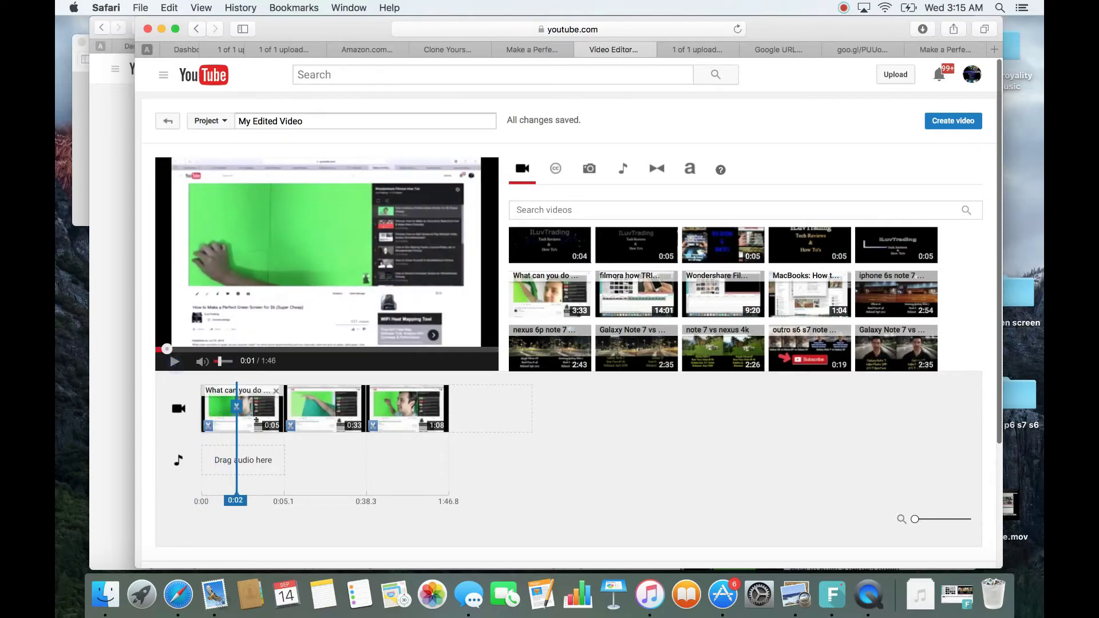
left_click(275, 390)
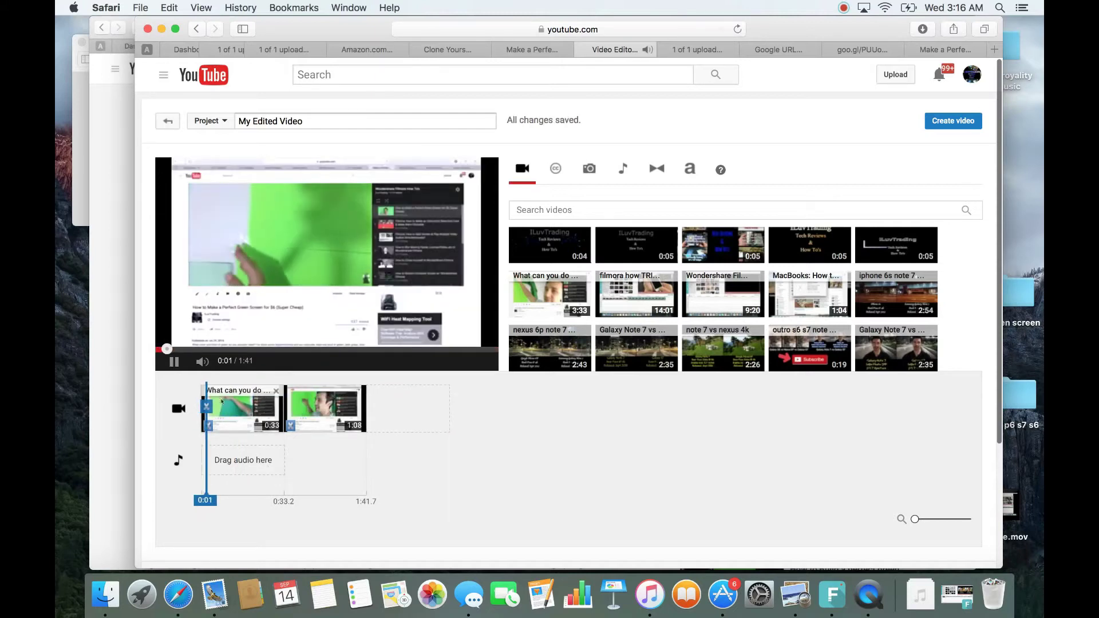
left_click(174, 362)
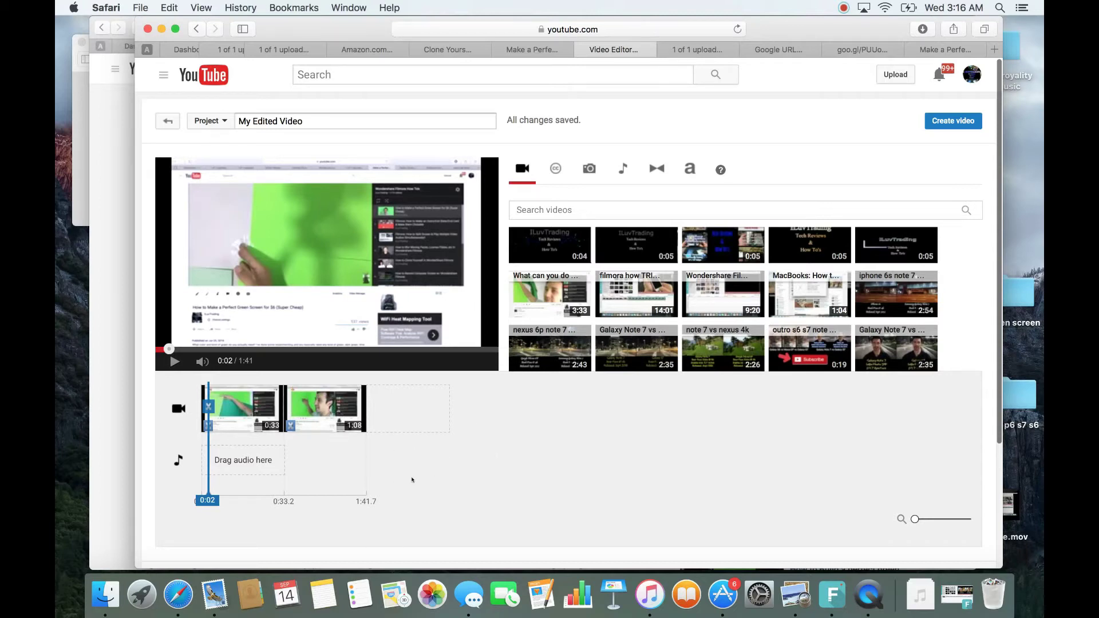
Step: Open the settings of the second timeline clip and pause its preview
left_click(328, 407)
left_click(174, 362)
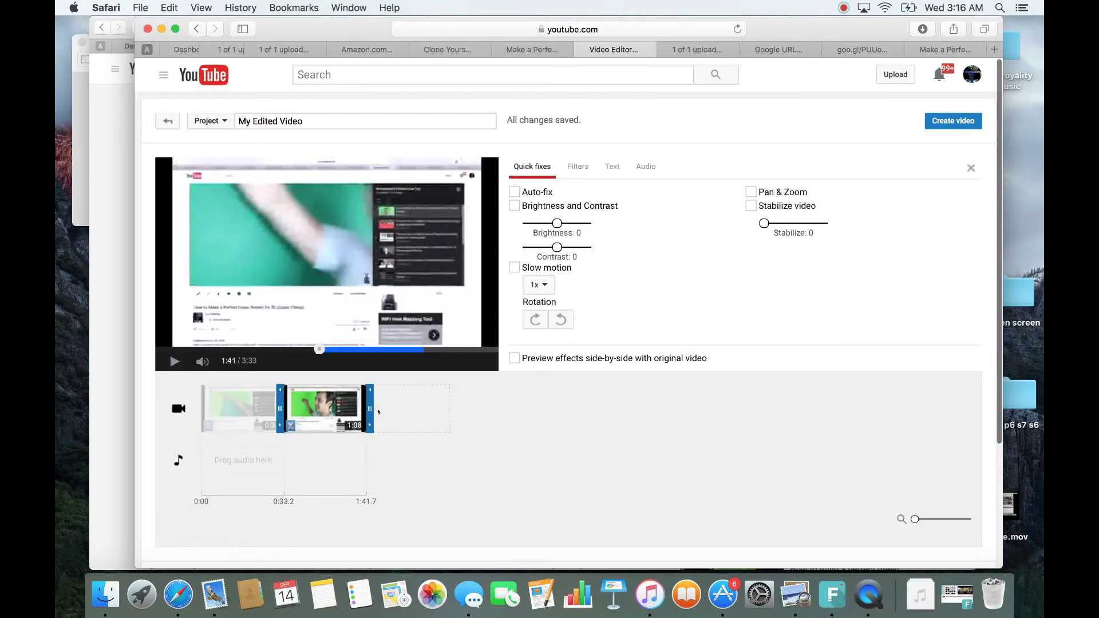
left_click(407, 404)
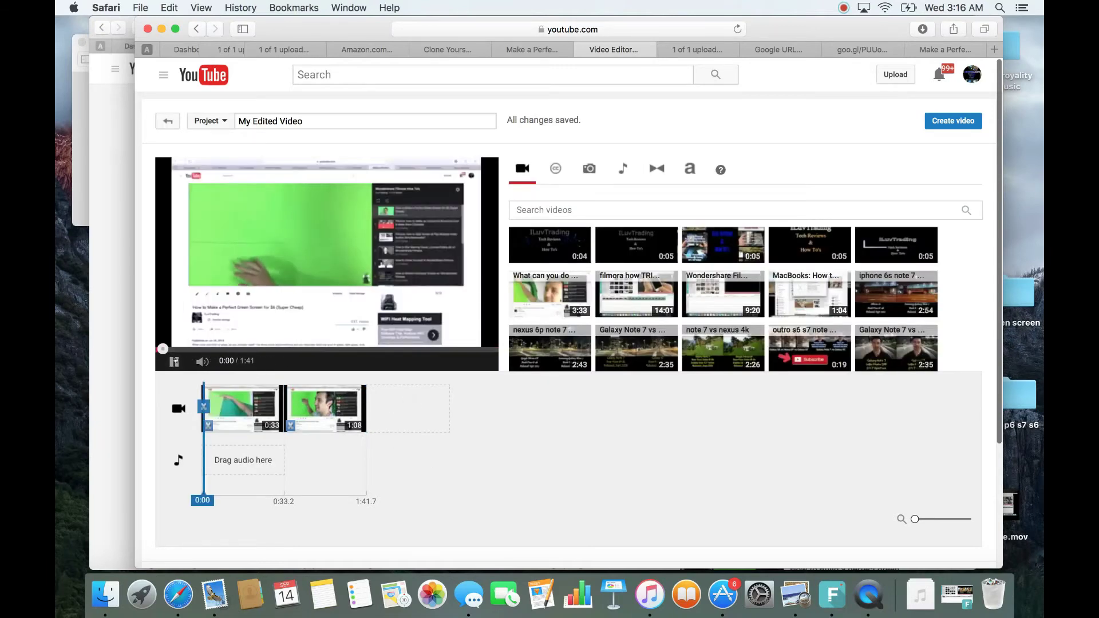
mouse_move(286, 395)
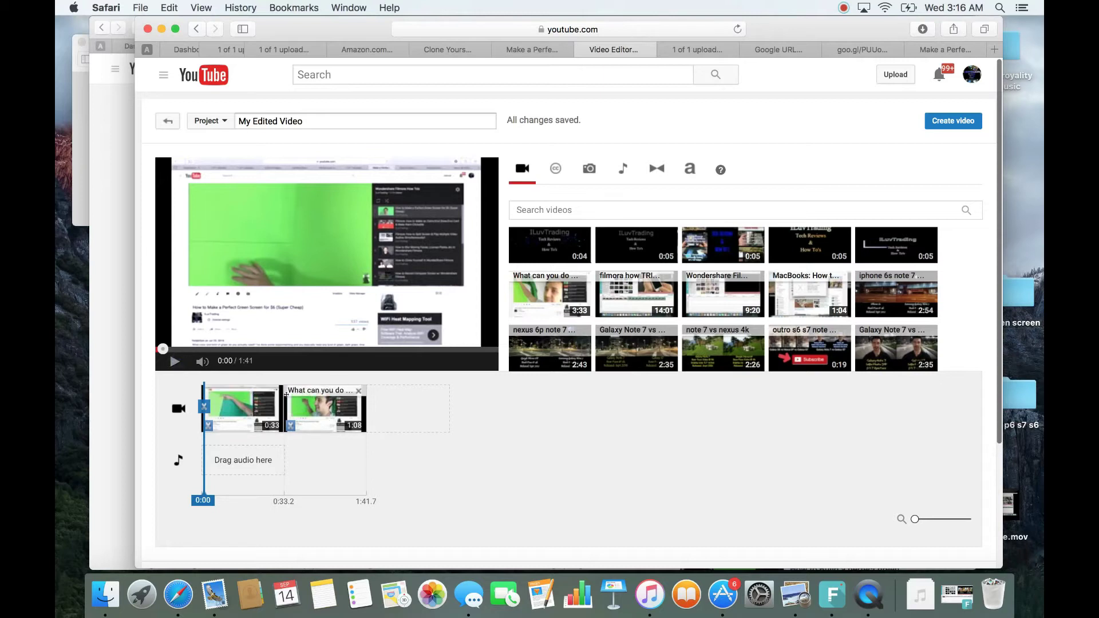
left_click(323, 409)
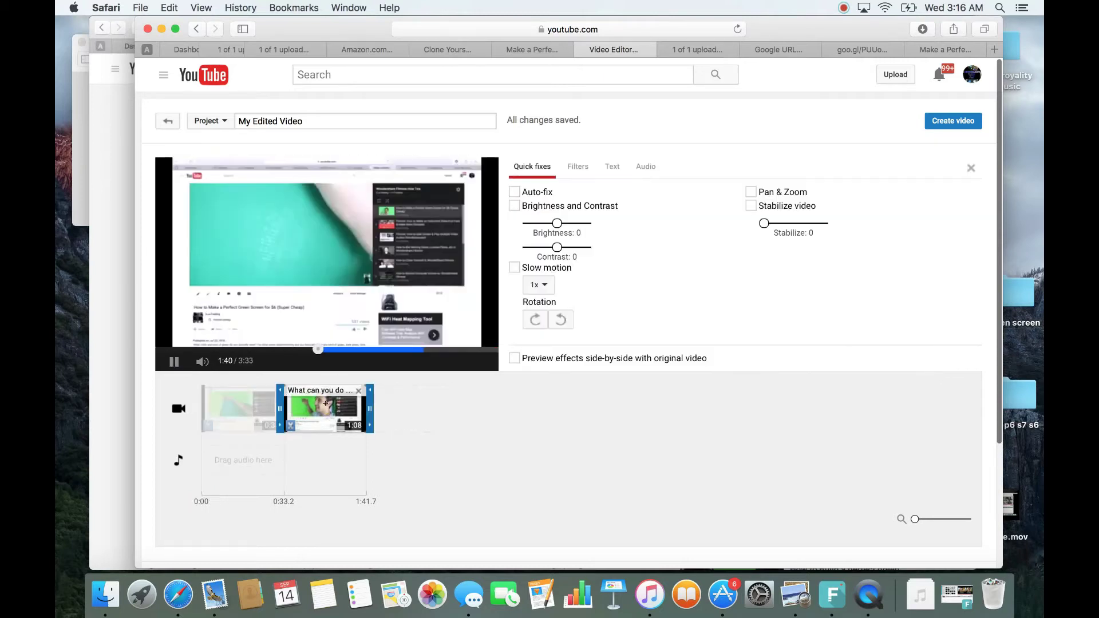
left_click(386, 330)
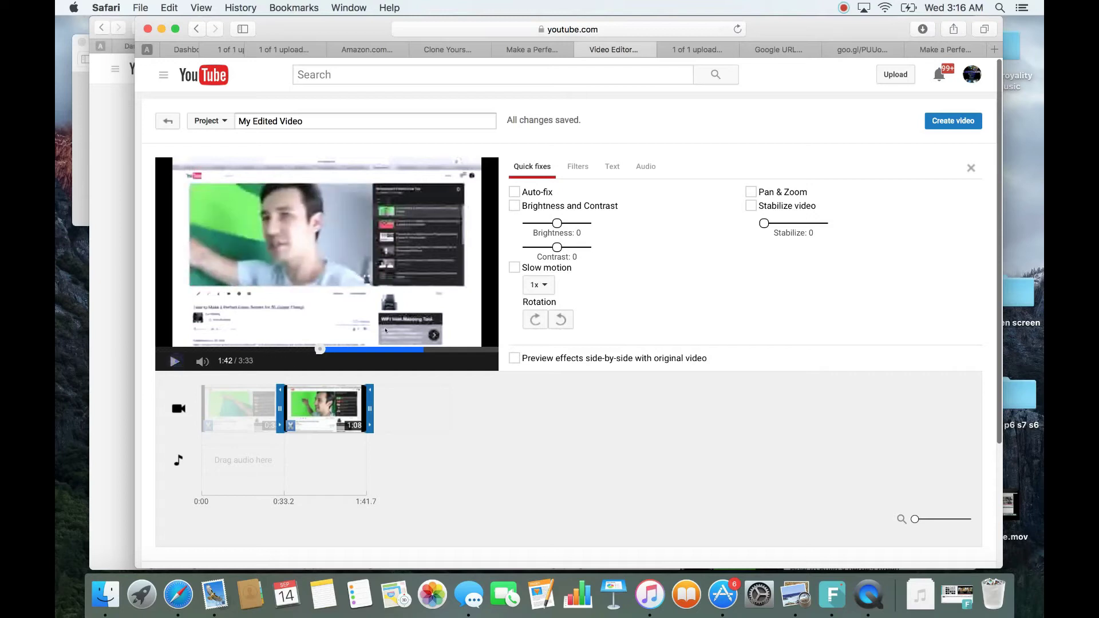
Step: Try rotating the second clip by two counterclockwise turns, rotate it back upright and pause the preview
left_click(561, 319)
left_click(558, 319)
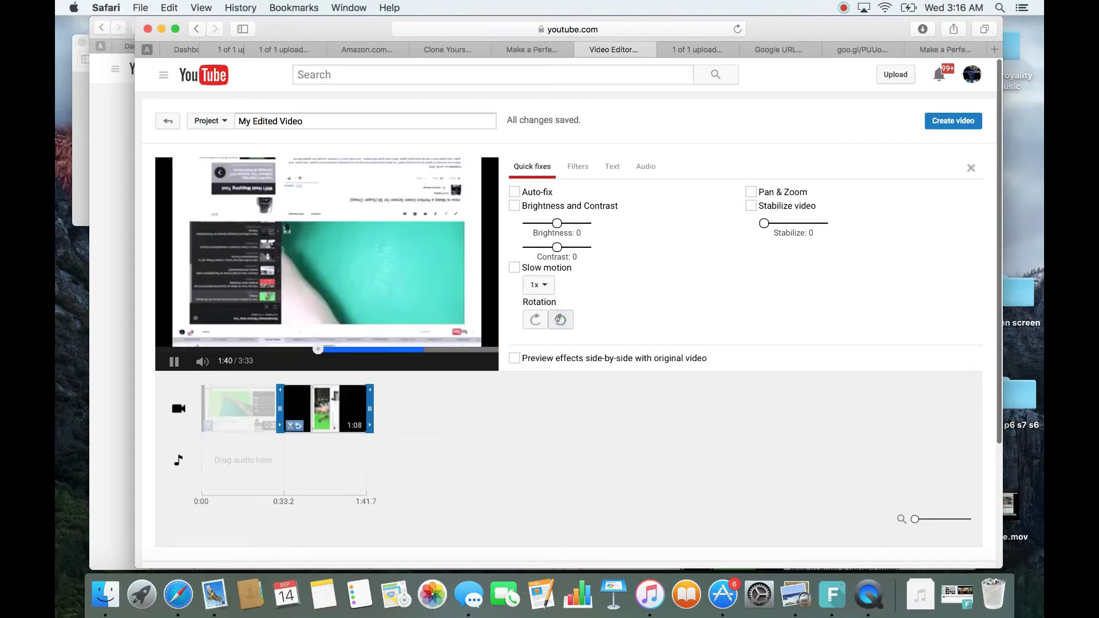
left_click(534, 319)
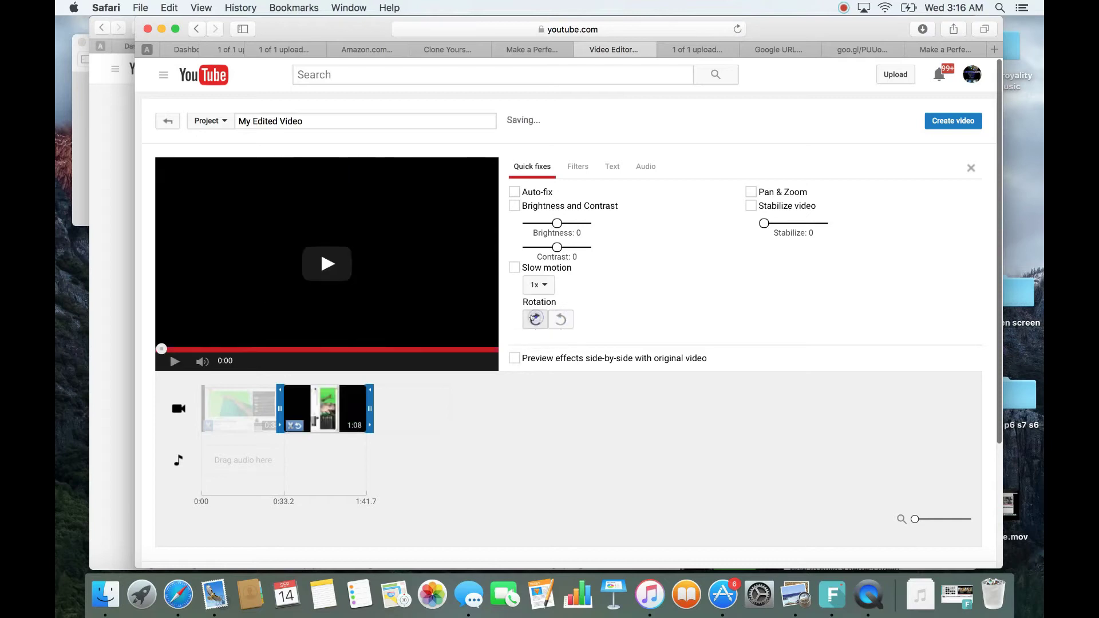
left_click(534, 319)
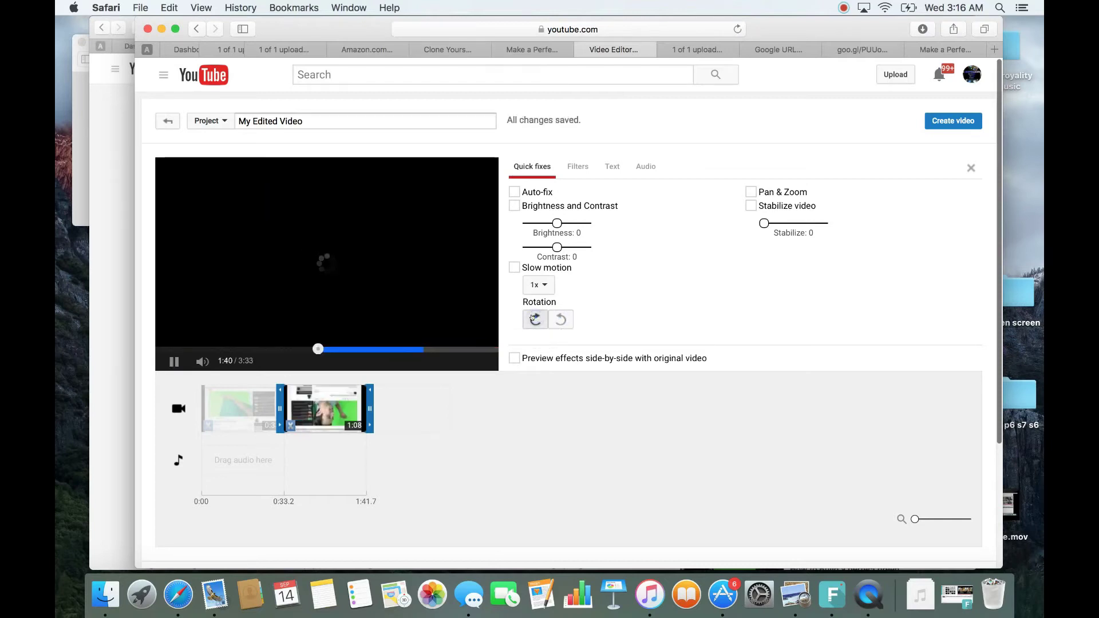
left_click(174, 361)
Step: Try Stabilize video on the second clip at levels 3 and 7, switch it off and pause the preview
left_click(542, 284)
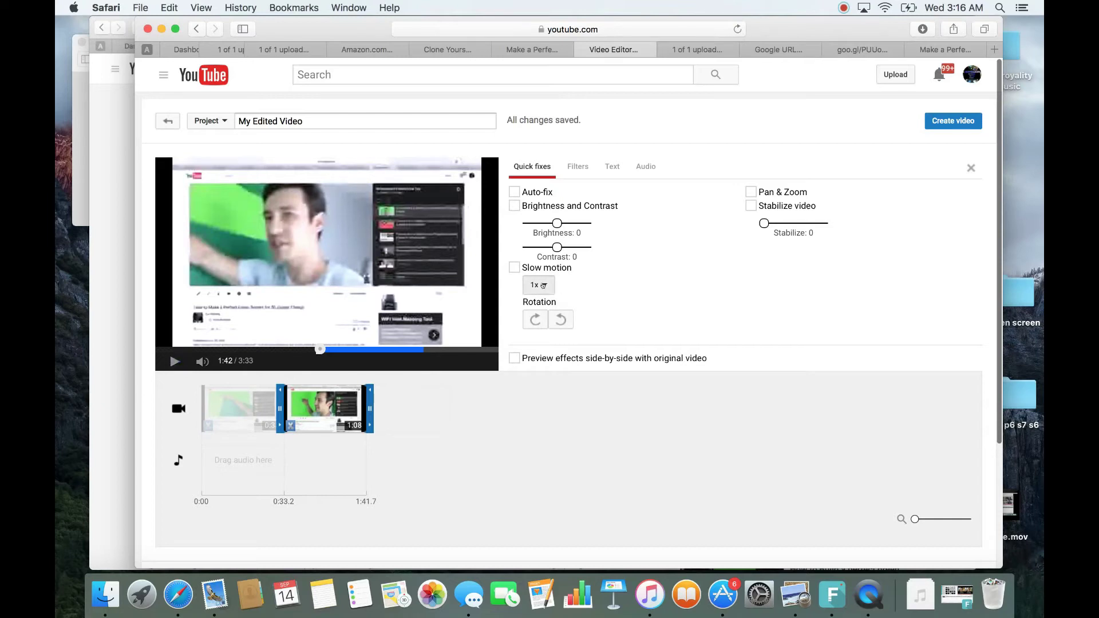
left_click(617, 251)
left_click(751, 206)
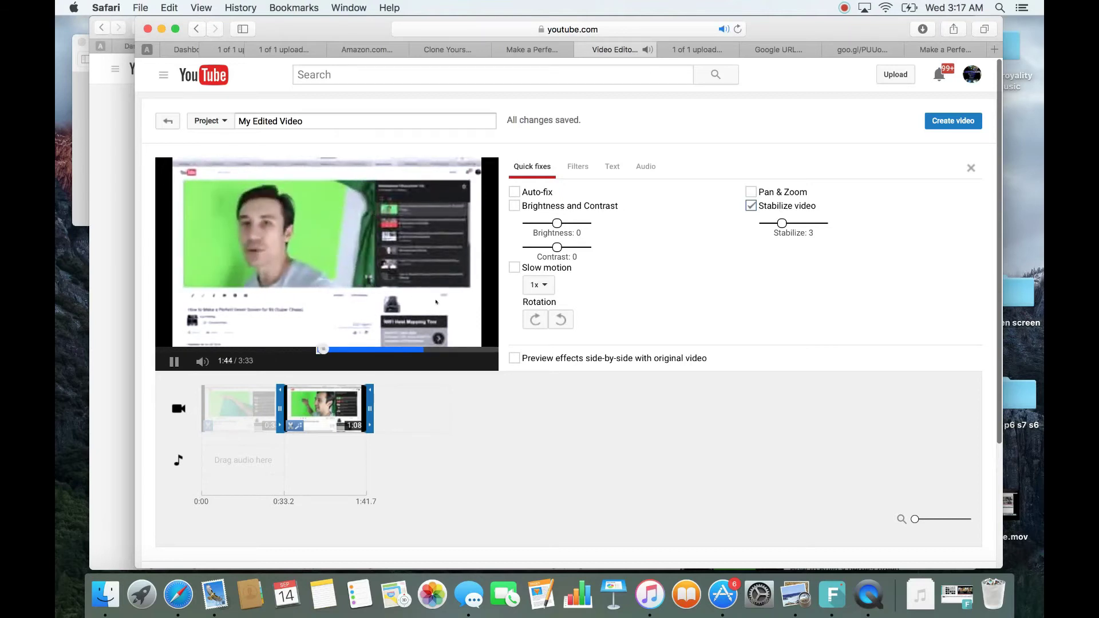
left_click(751, 206)
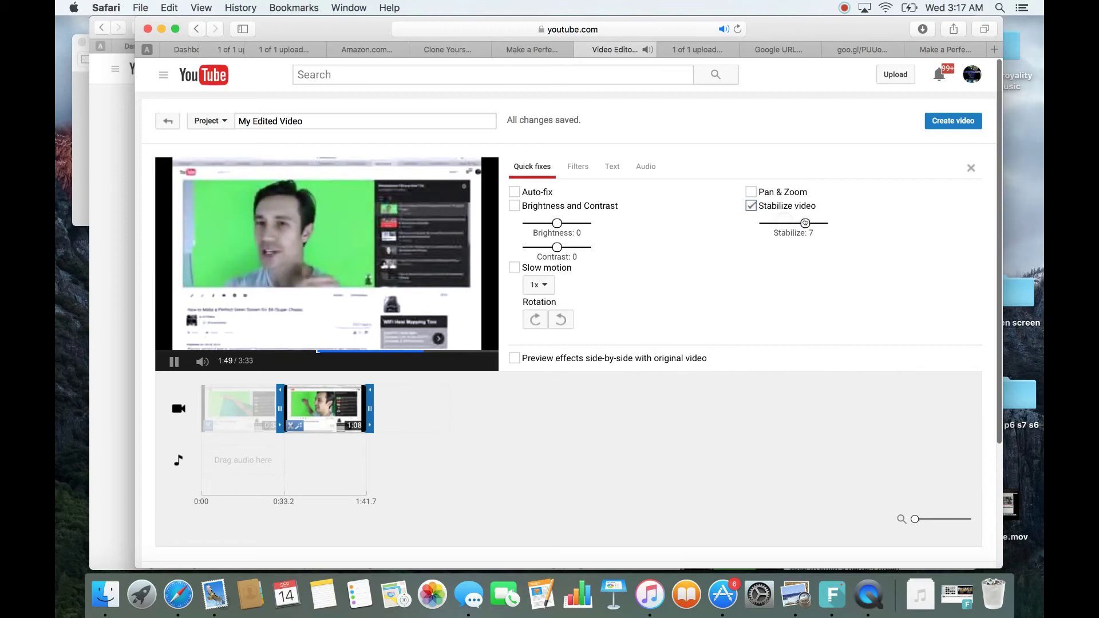
left_click(751, 205)
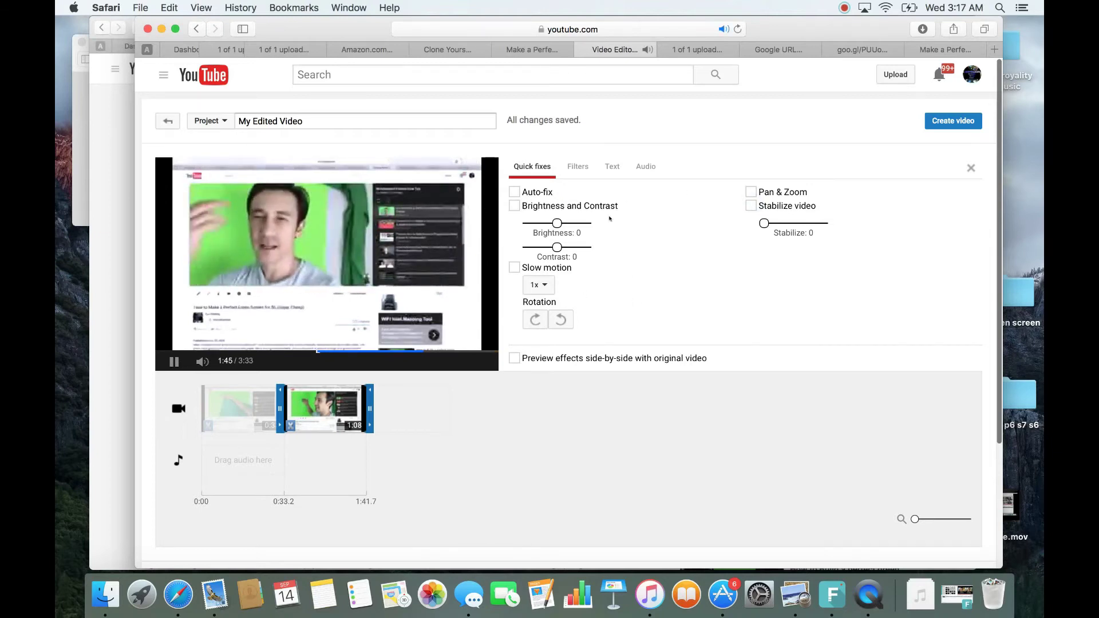
left_click(173, 360)
Step: Look through the second clip's filter, text and audio options and close its settings
left_click(578, 166)
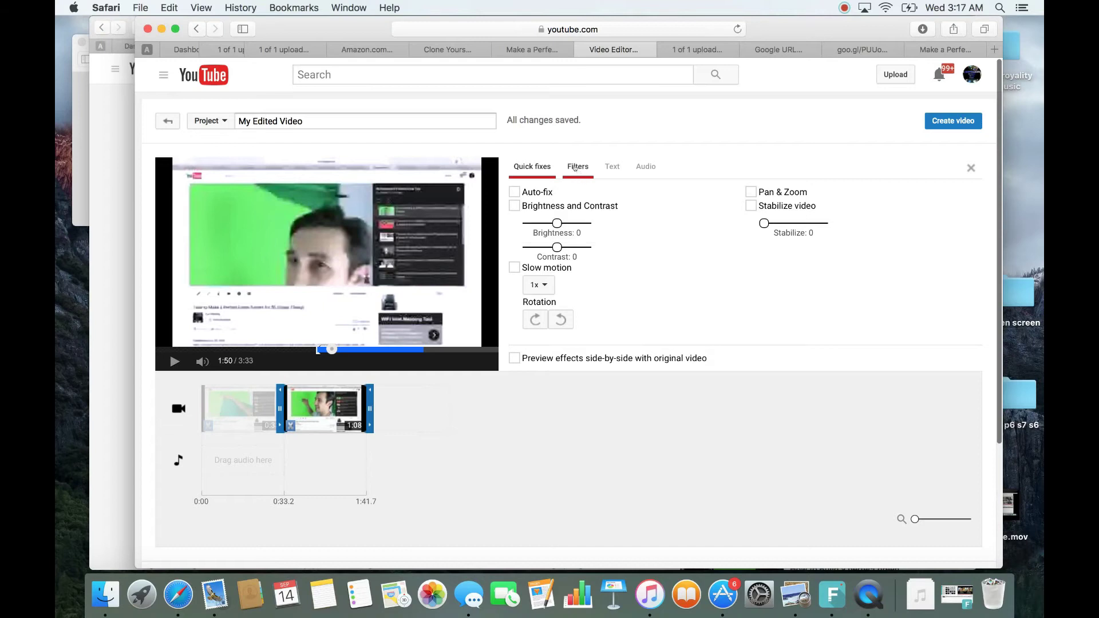
left_click(611, 166)
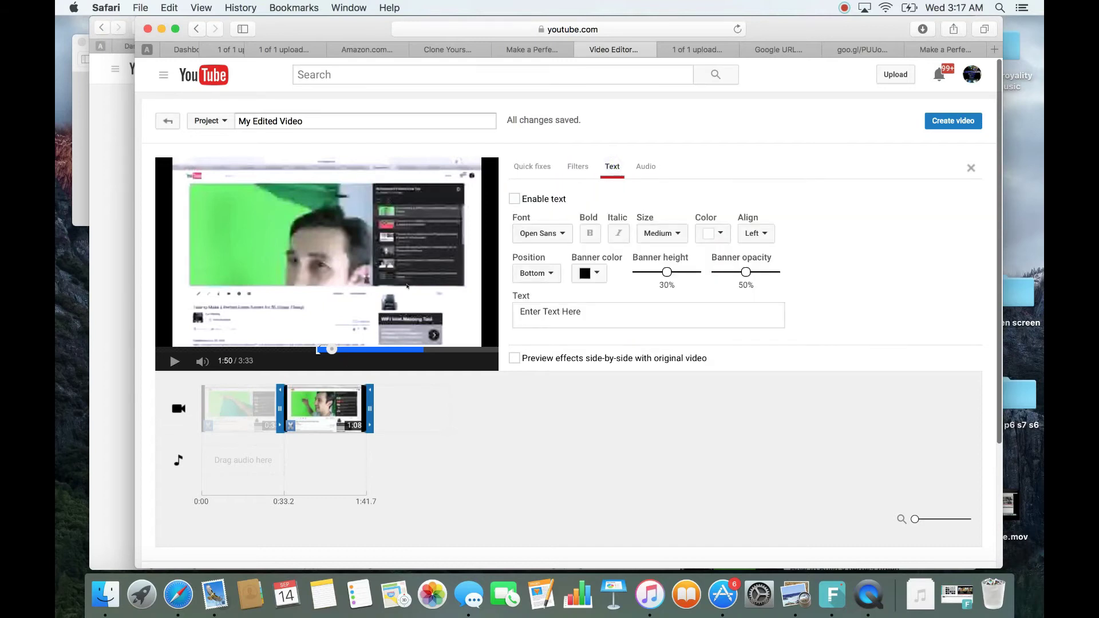
left_click(645, 166)
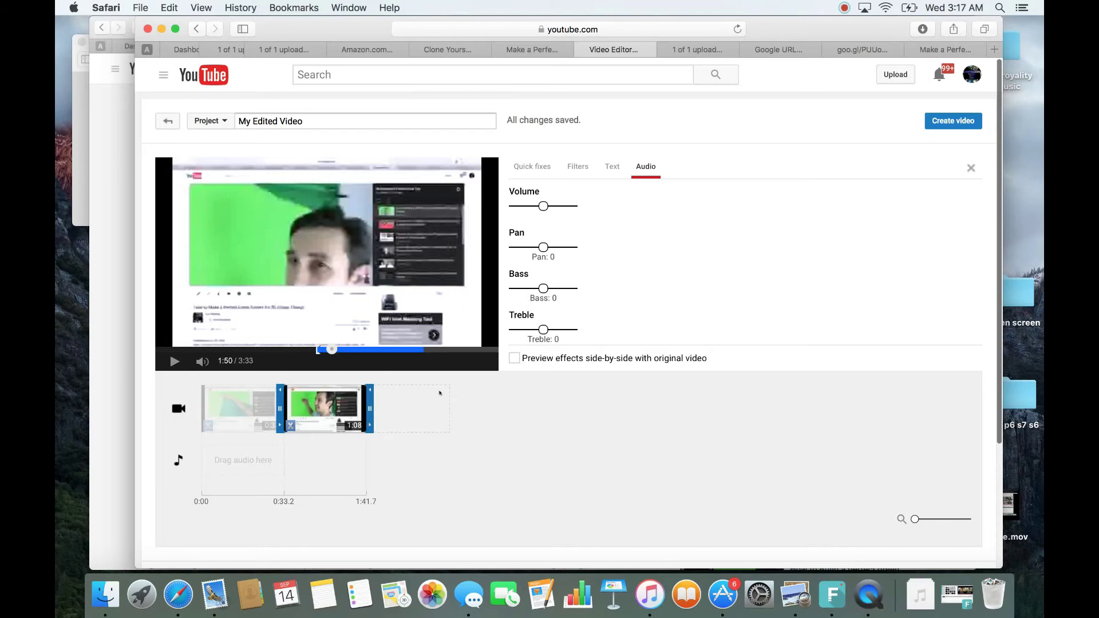
left_click(411, 407)
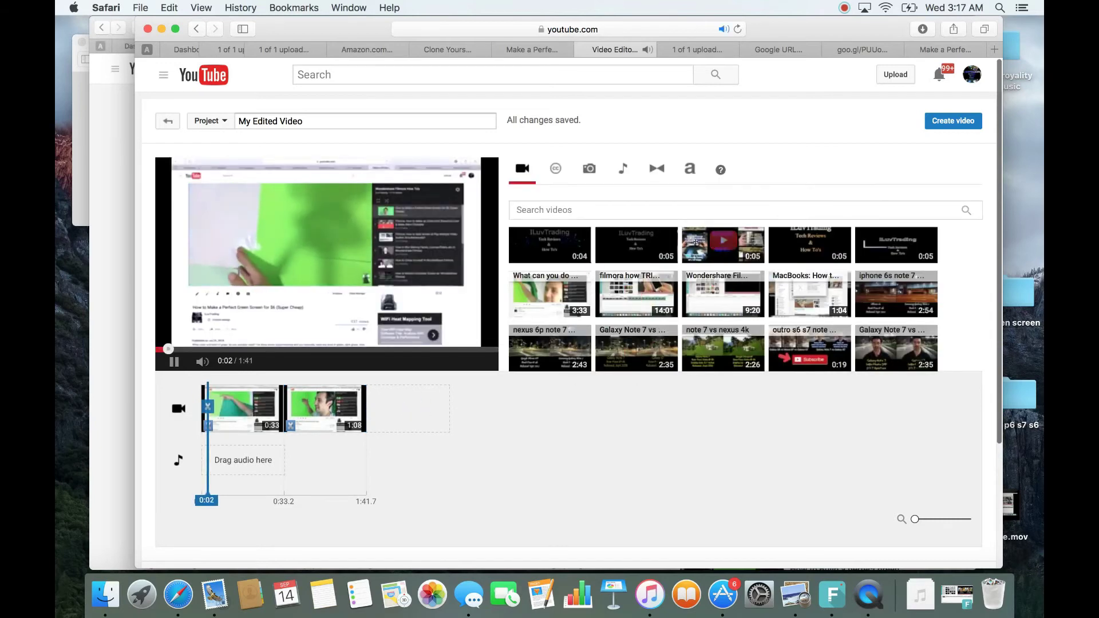
Step: Append the iluvintro12 video to the end of the timeline, open its settings and pause its preview
left_click_drag(694, 243, 404, 405)
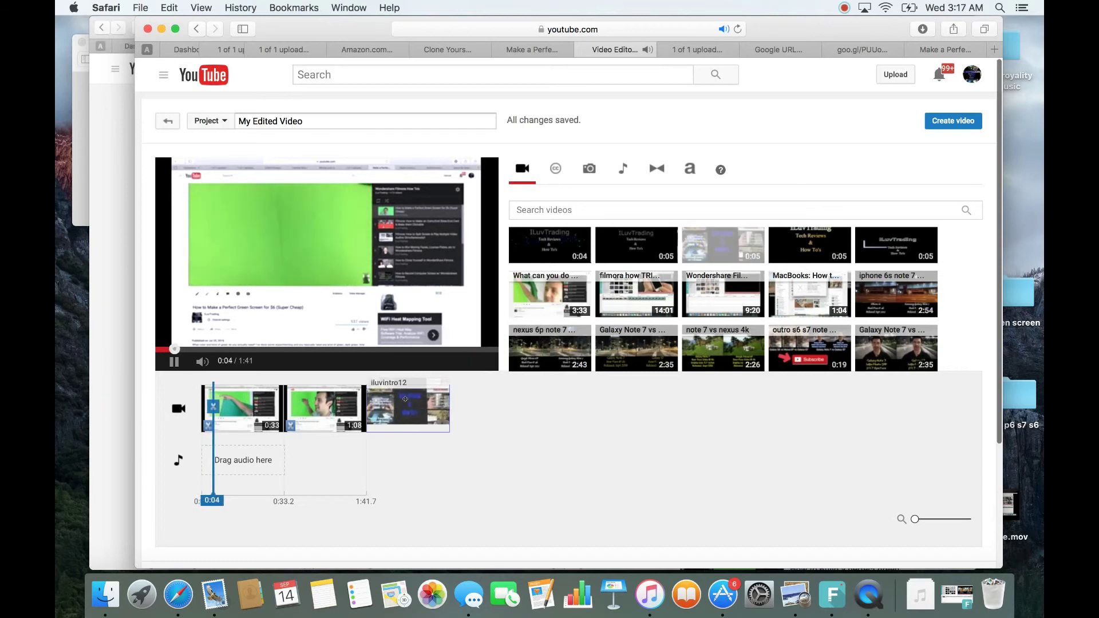
left_click(434, 420)
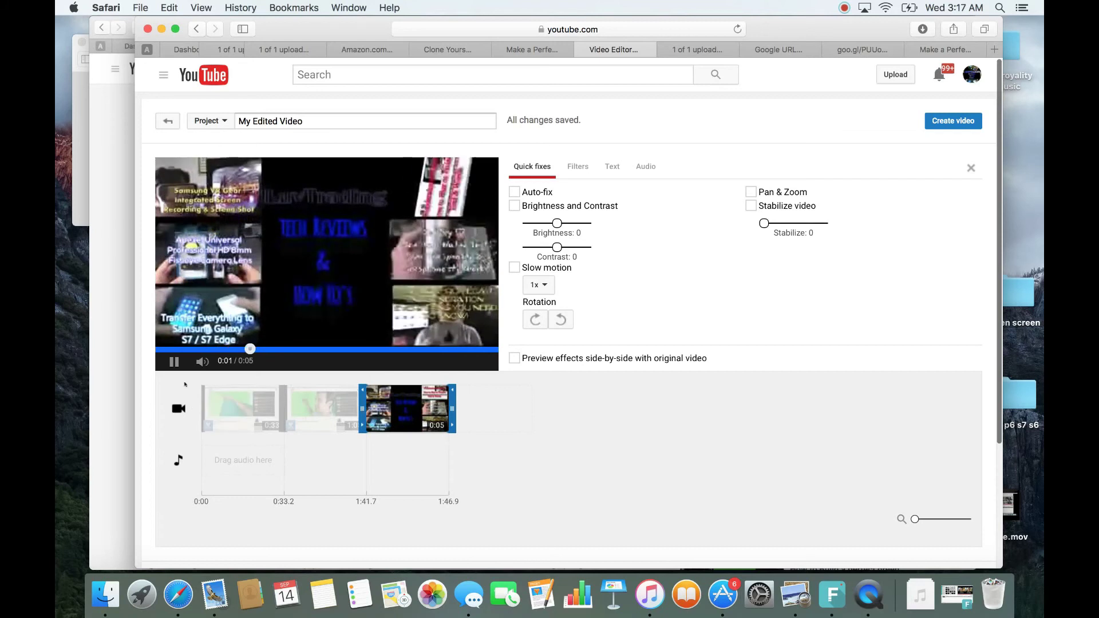
left_click(173, 362)
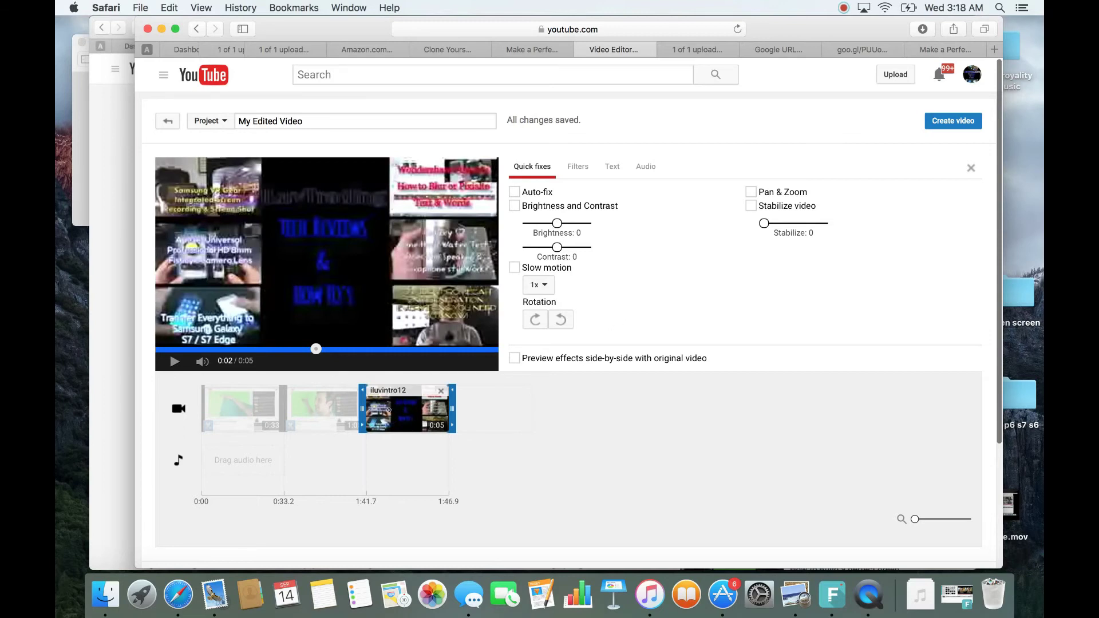
Step: Lower the iluvintro12 clip's audio volume to about a quarter of its range and preview the result
left_click(352, 413)
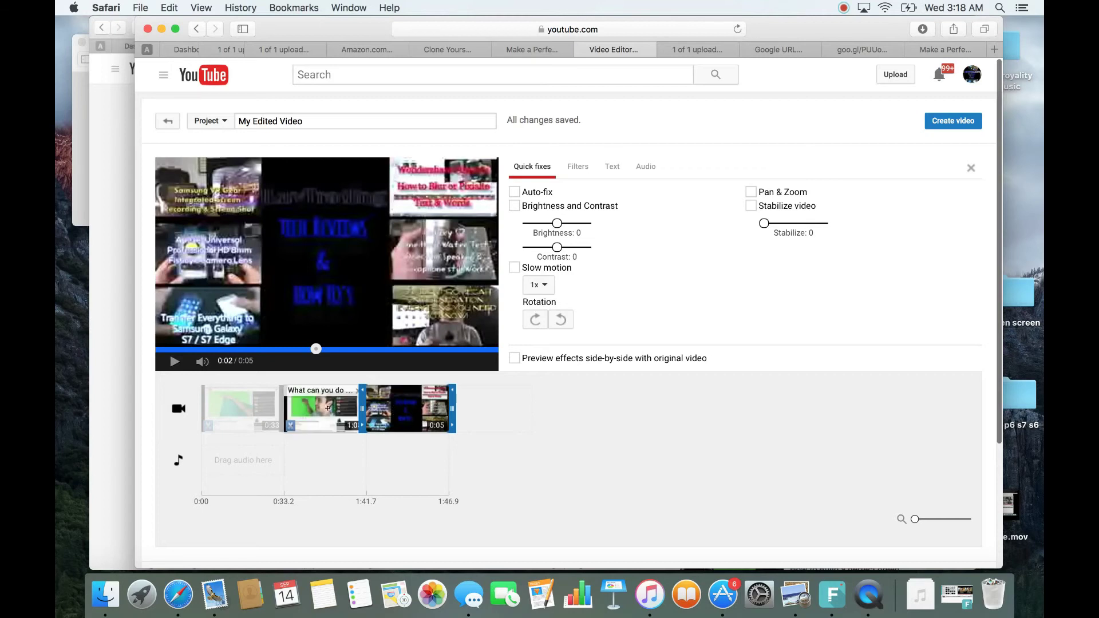
left_click(396, 405)
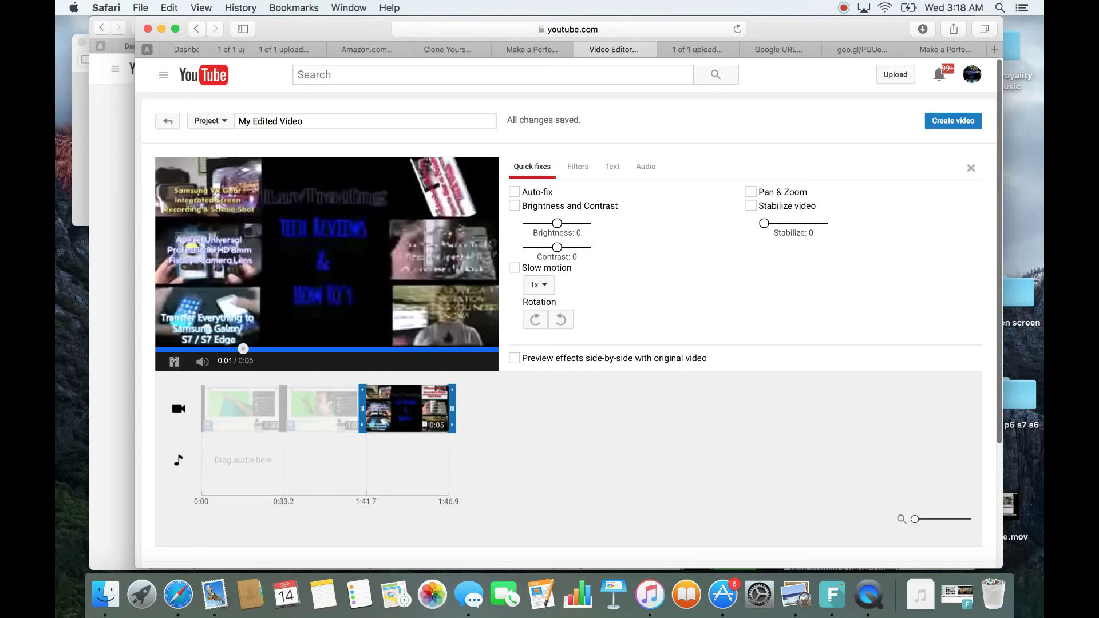
key("space")
left_click(646, 166)
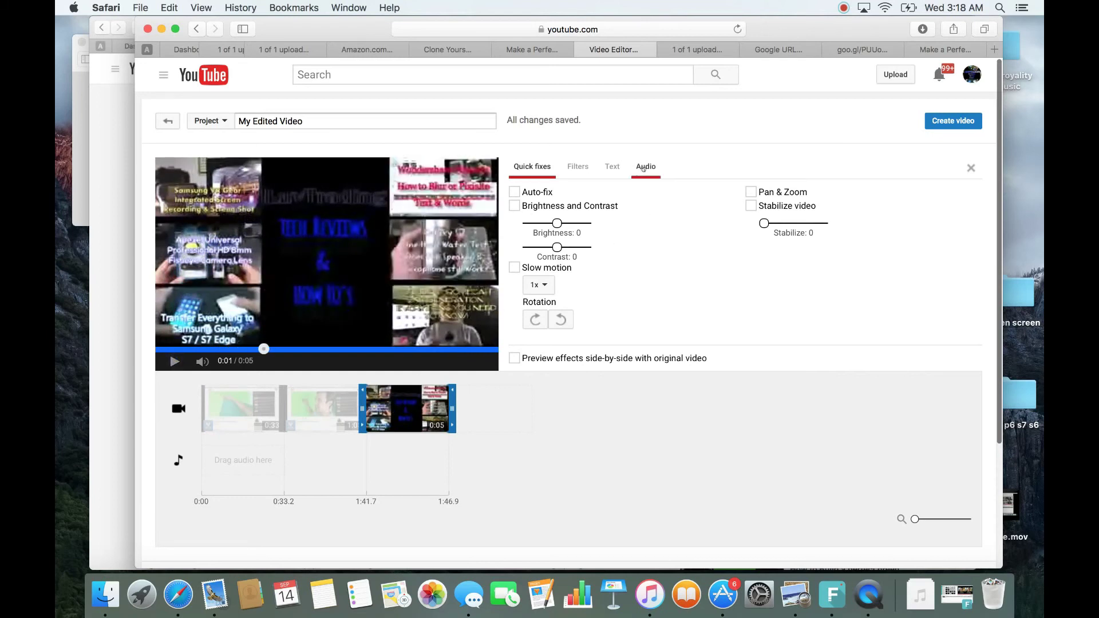
left_click_drag(537, 205, 519, 205)
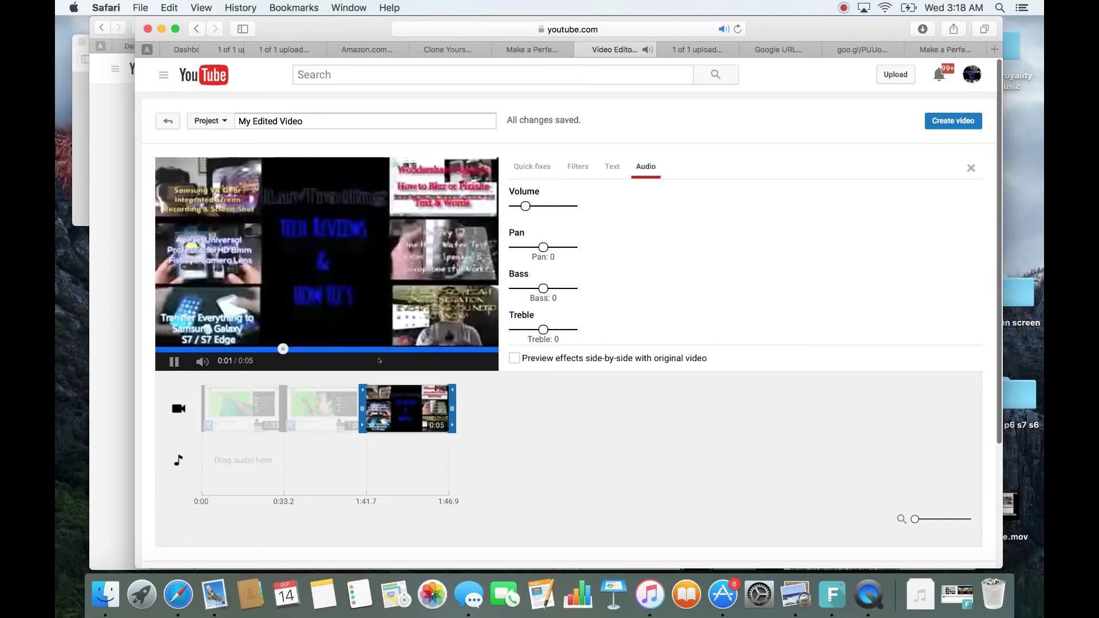
left_click(169, 362)
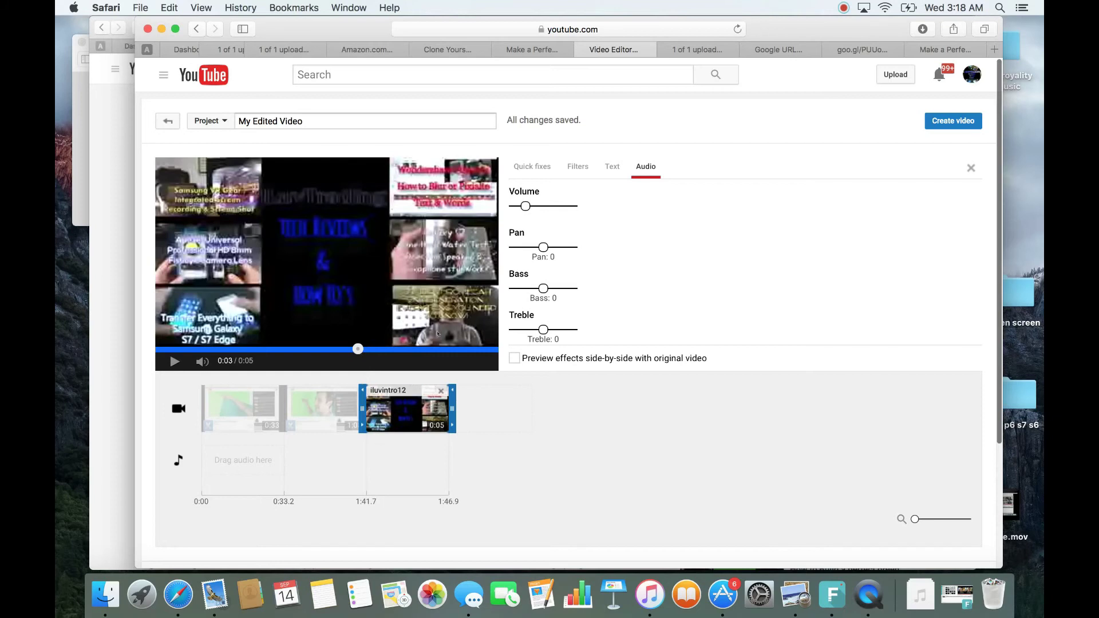
Step: Check the second clip's settings again, close them and pause the project preview
left_click(344, 408)
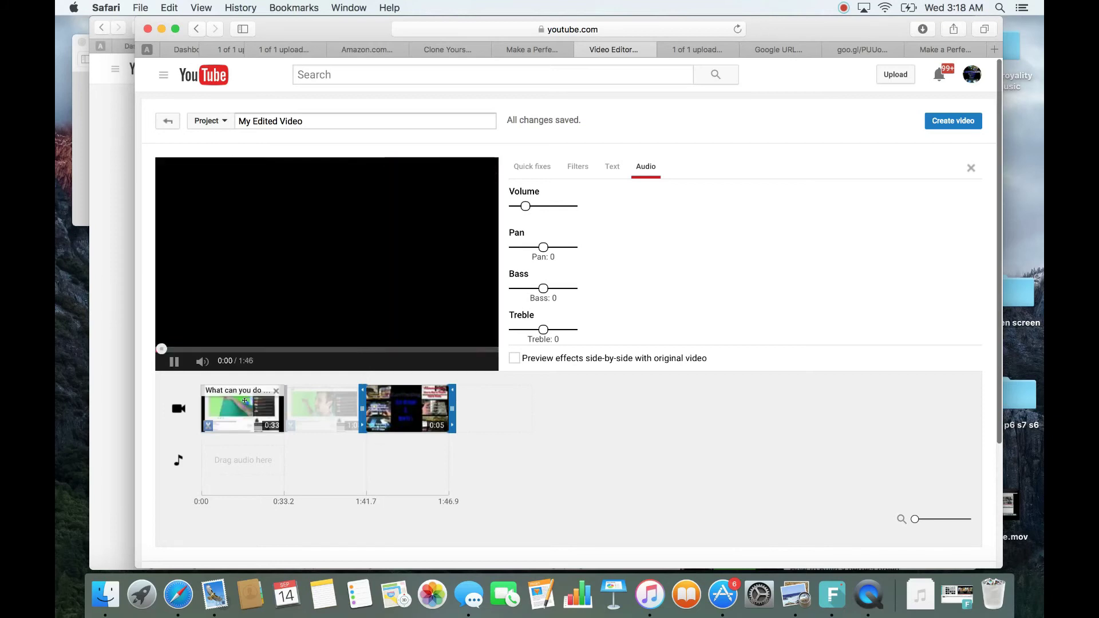
left_click(360, 408)
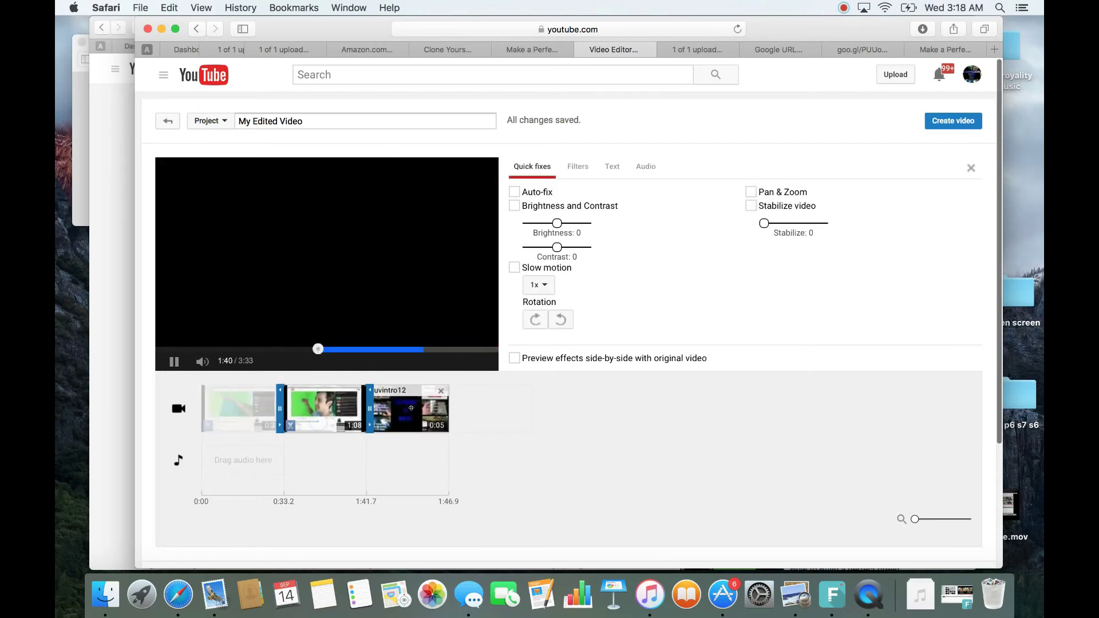
left_click(174, 361)
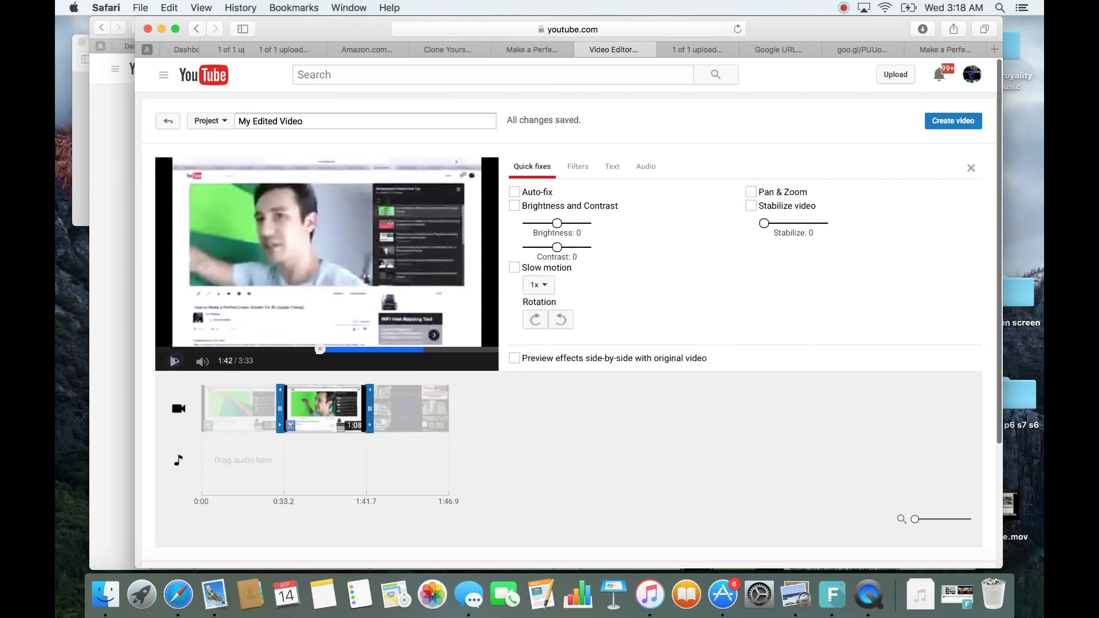
left_click(471, 406)
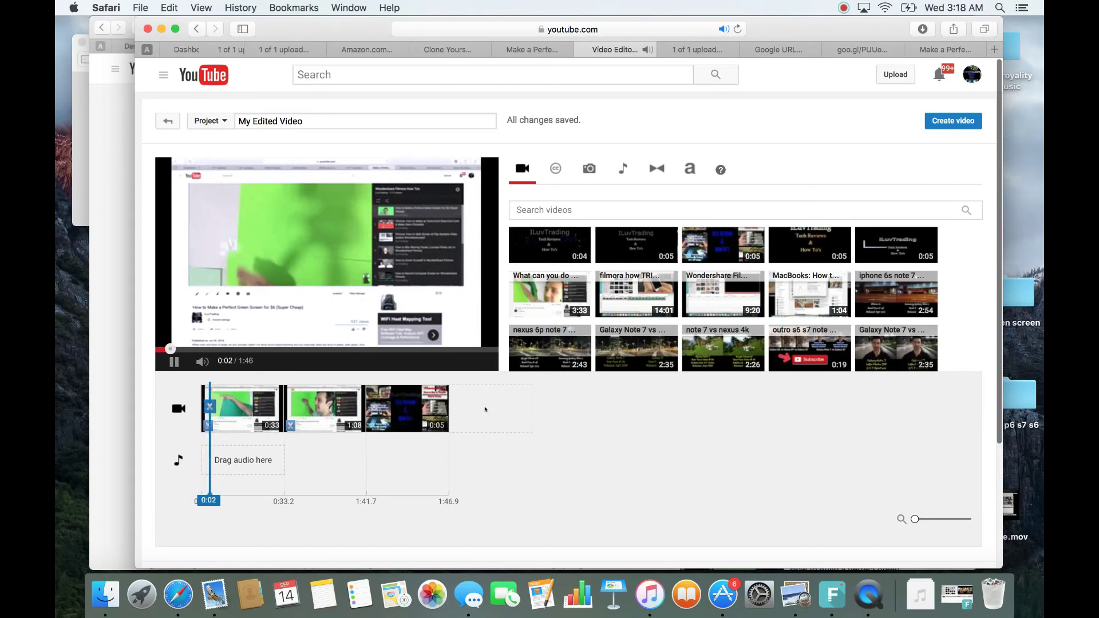
left_click(417, 341)
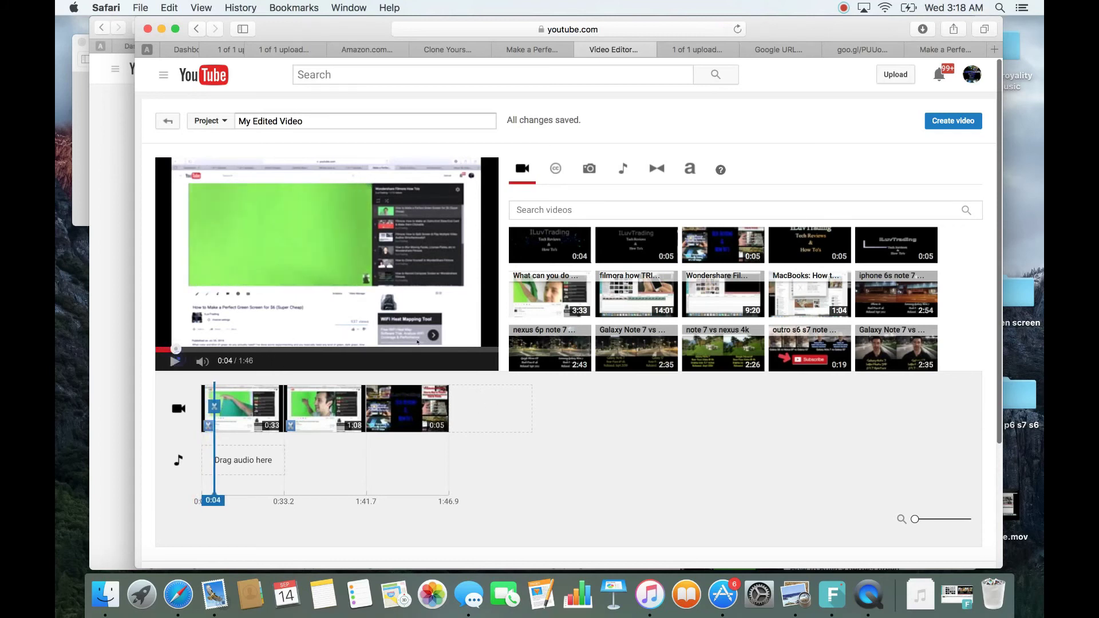
Step: Look through the audio tracks, photo options and transitions available for the project
left_click(622, 168)
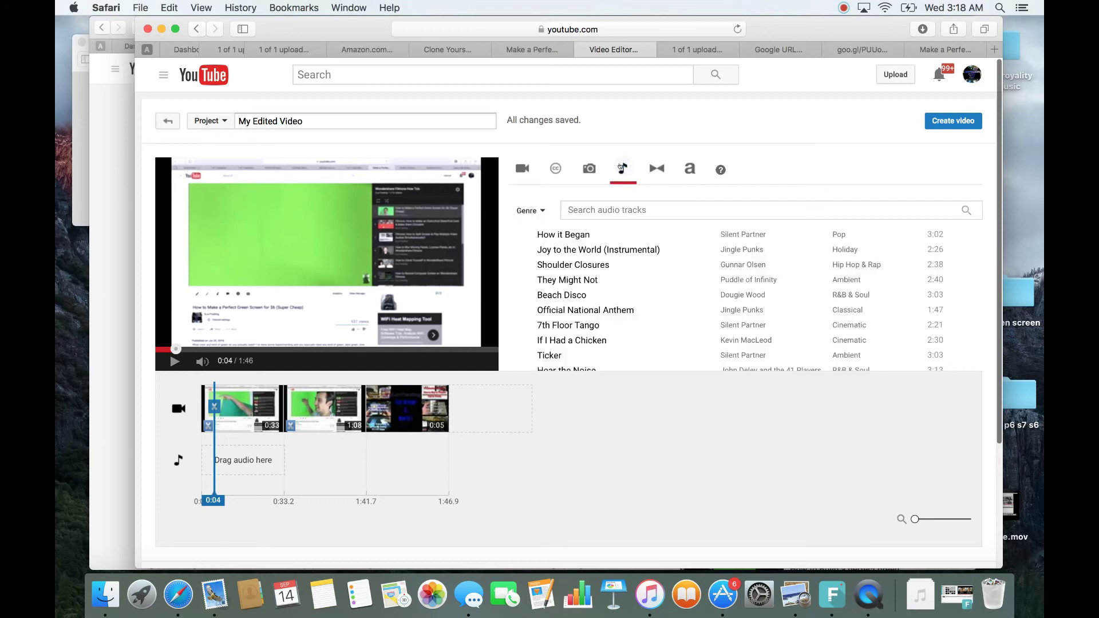
left_click(591, 168)
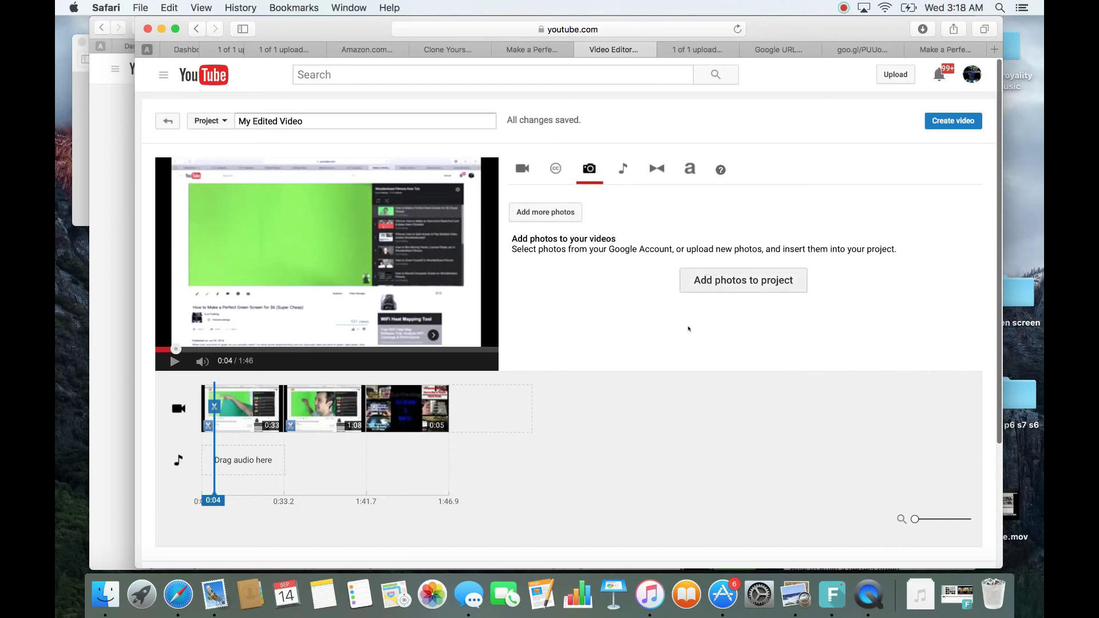
left_click(658, 168)
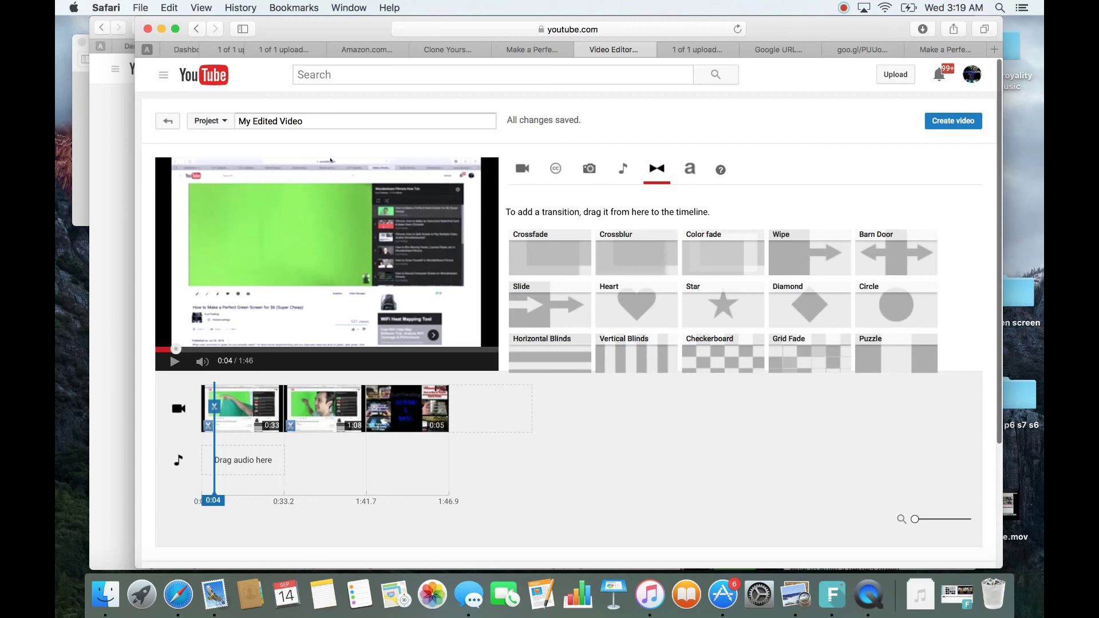
Step: Rename the project as test
left_click(318, 115)
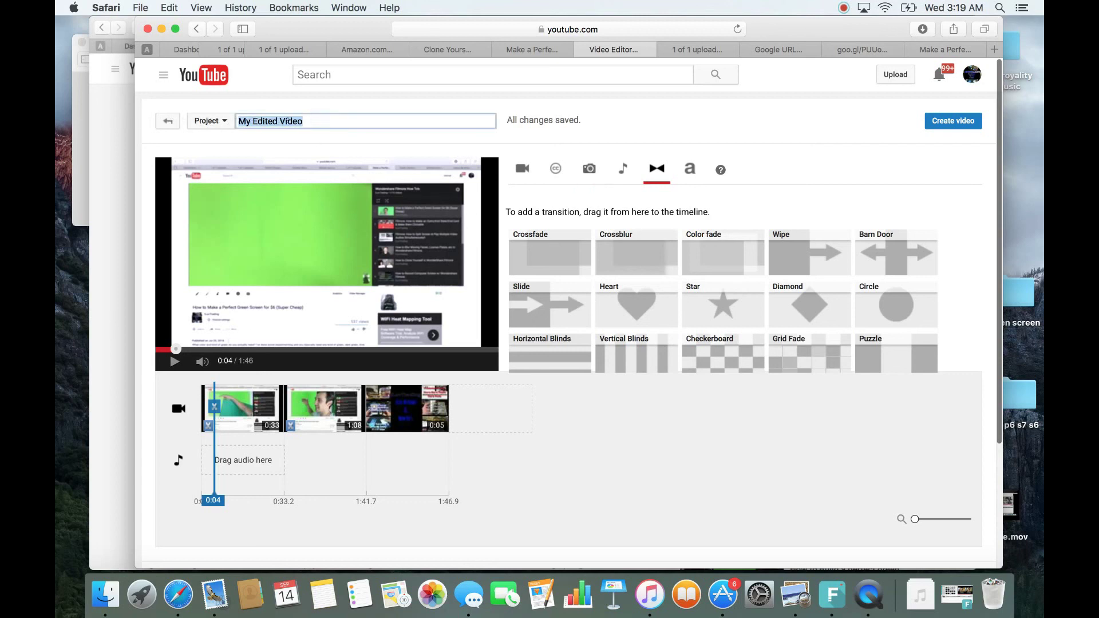
type("test")
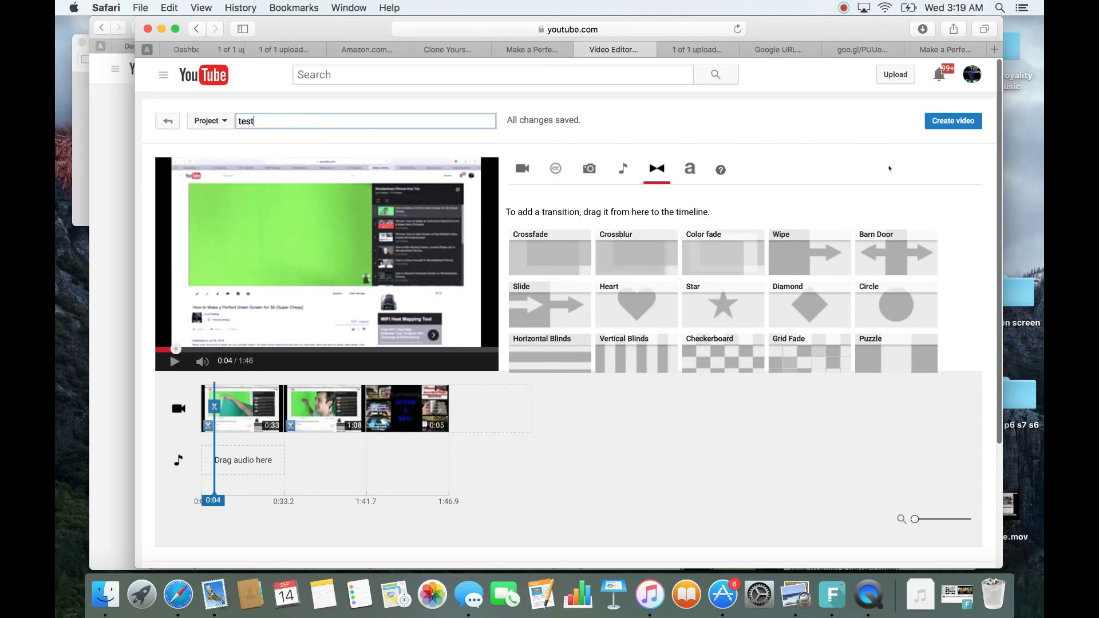
key("Return")
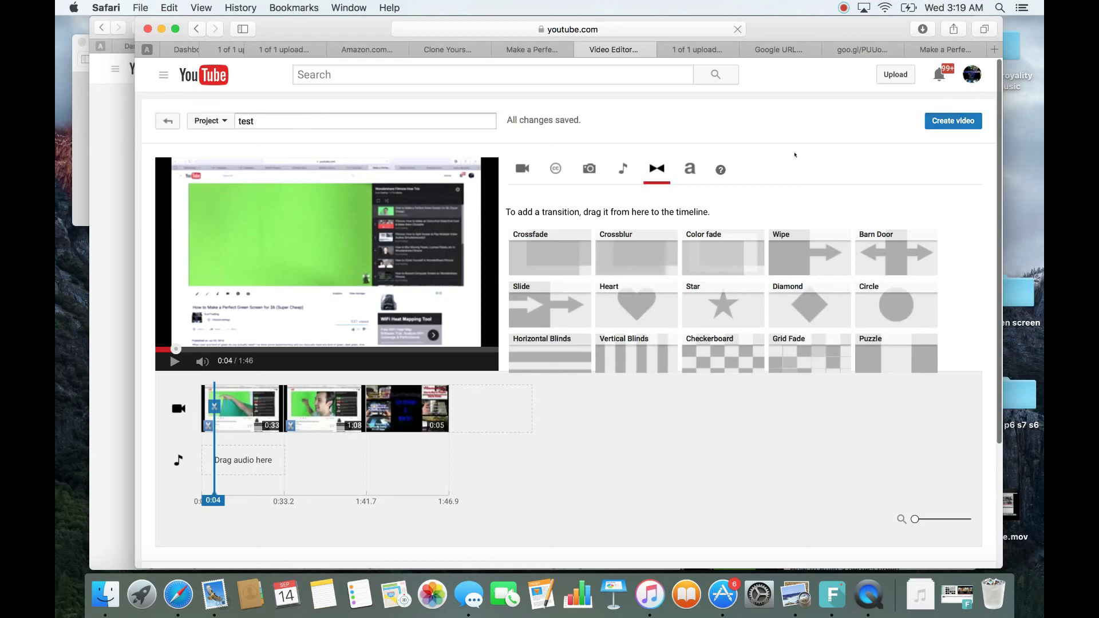